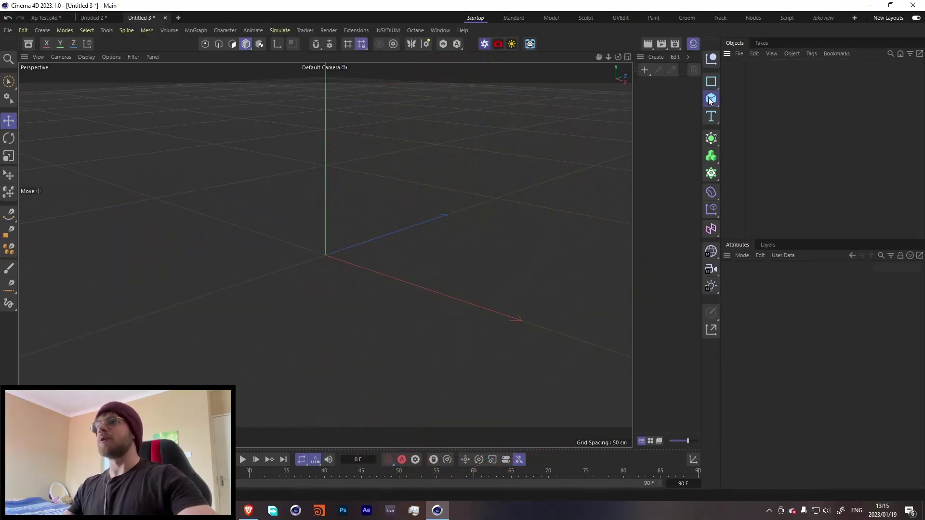
Add a Plane primitive to the scene as the base surface
left_click(711, 98)
left_click(749, 136)
left_click_drag(322, 247, 356, 250, "alt")
Add a Tube on the plane and shrink it to about 83 cm outer radius, 66 cm inner radius and 48 cm height
left_click(708, 97)
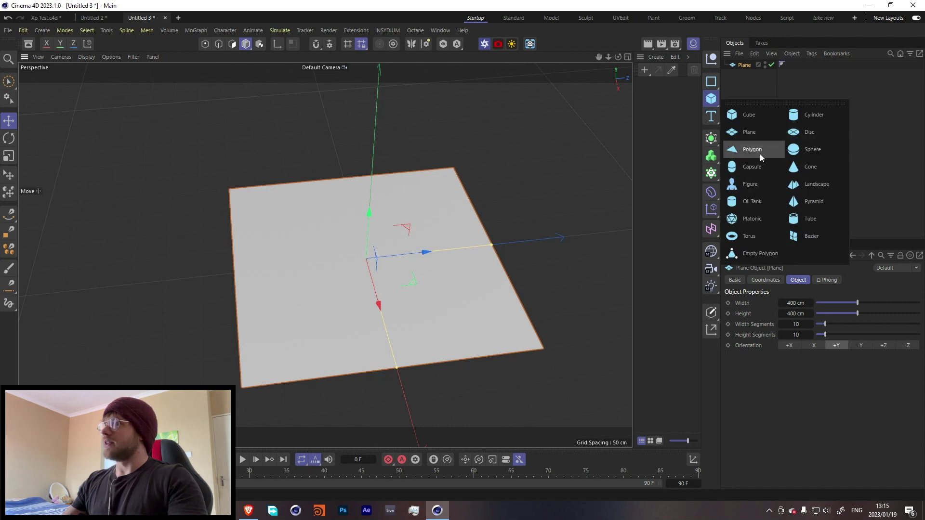
left_click(805, 222)
mouse_move(374, 284)
left_mouse_down()
mouse_move(372, 297)
mouse_move(383, 285)
left_mouse_up()
left_click_drag(369, 213, 369, 237)
left_click_drag(376, 297, 443, 270)
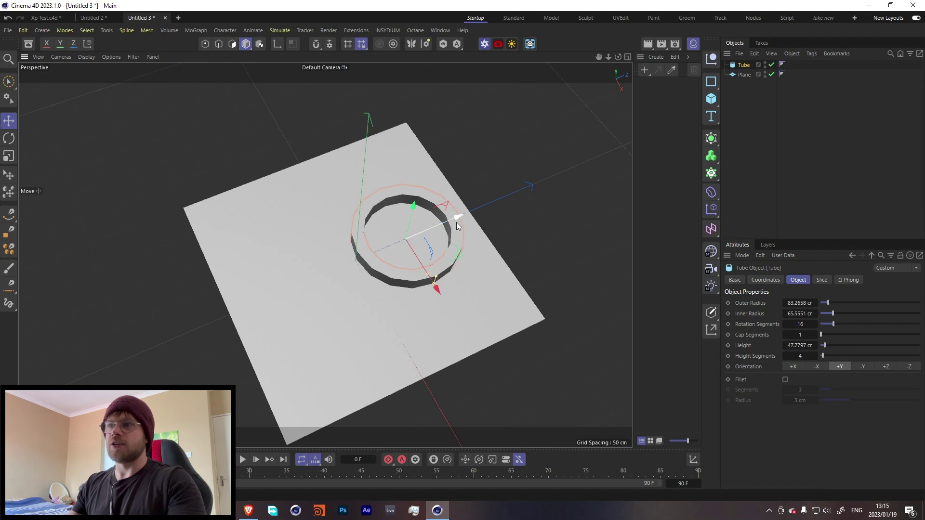
Shift the tube slightly along its axis, reduce its outer radius to about 79 cm and raise its rotation segments to about 58
left_click_drag(456, 219, 447, 227)
left_click_drag(428, 291, 428, 286)
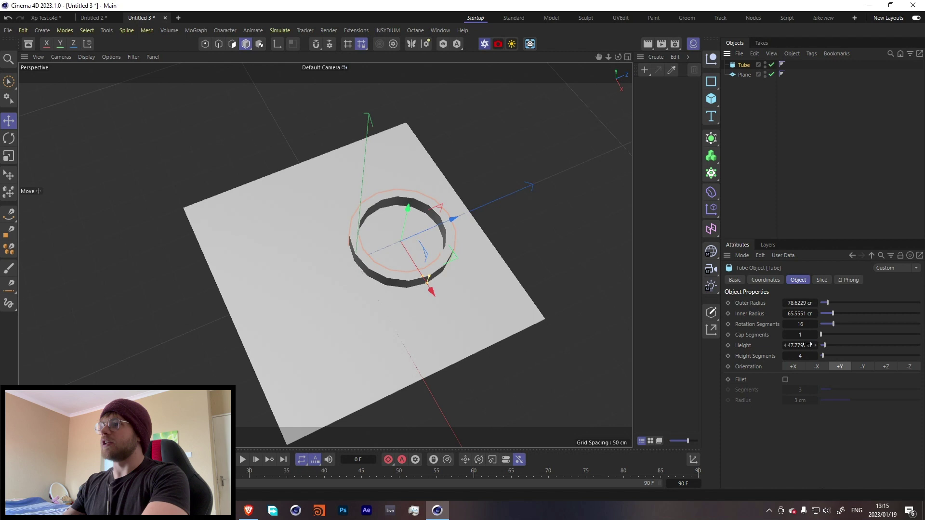
left_click_drag(834, 324, 883, 325)
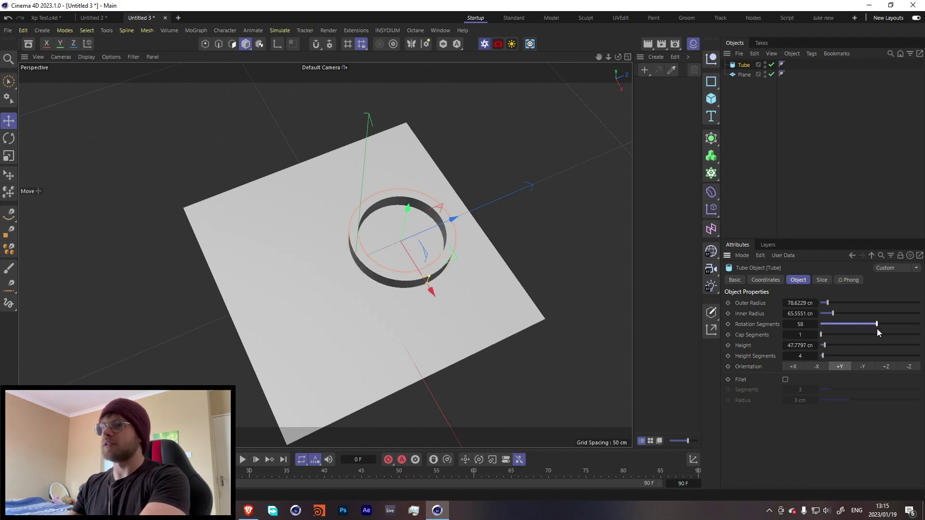
Add a Cube, shrink it to a bar of about 19 × 19 × 71 cm and place it beside the tube
left_click(711, 98)
left_click(753, 116)
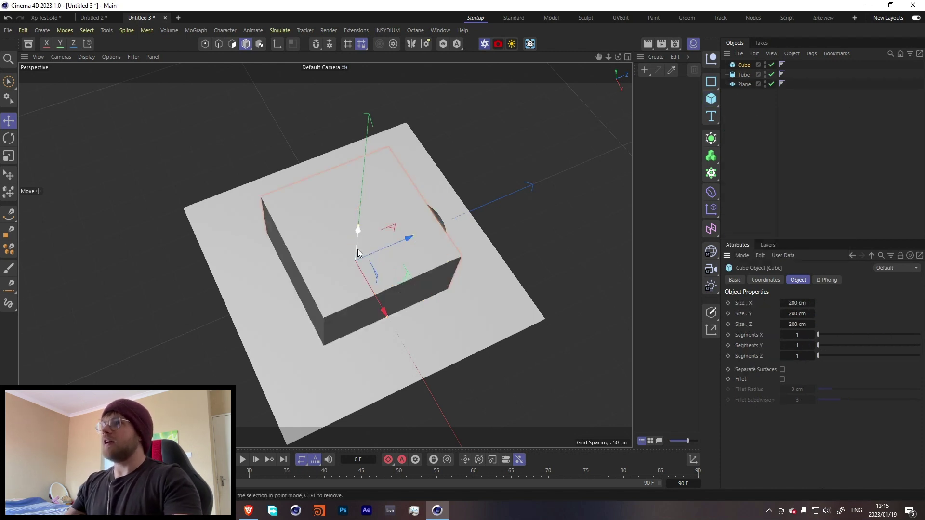
left_click_drag(431, 238, 374, 248)
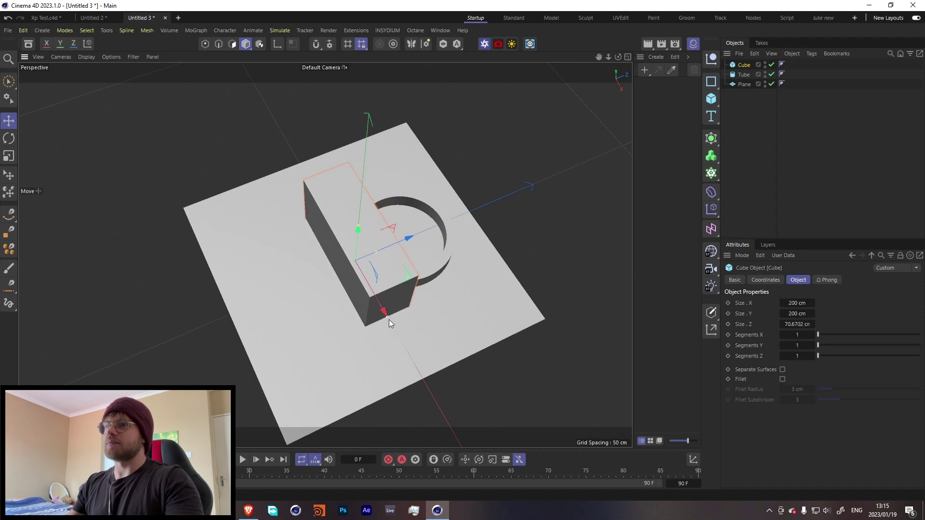
left_click_drag(388, 320, 343, 287)
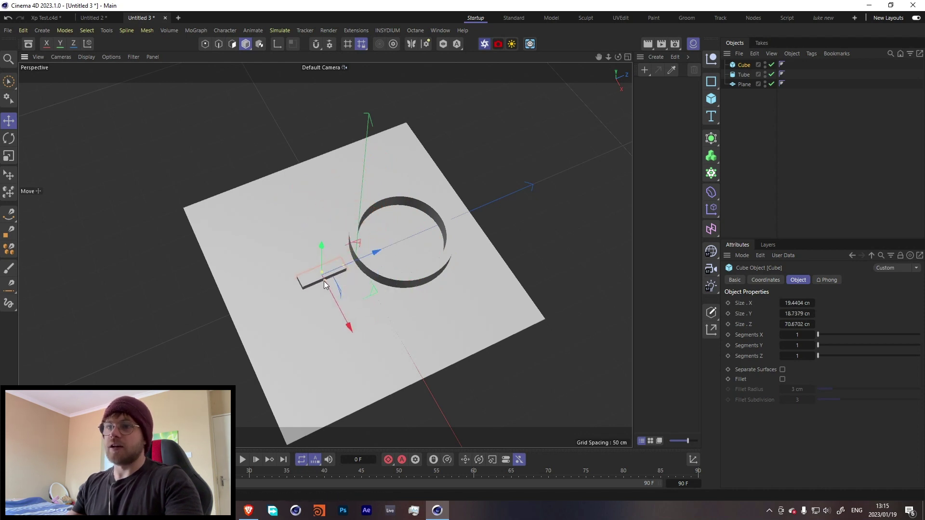
Enable the fillet on the cube and round its edges with a radius of about 6.9 cm
left_click(782, 380)
scroll(315, 293, "up", 3)
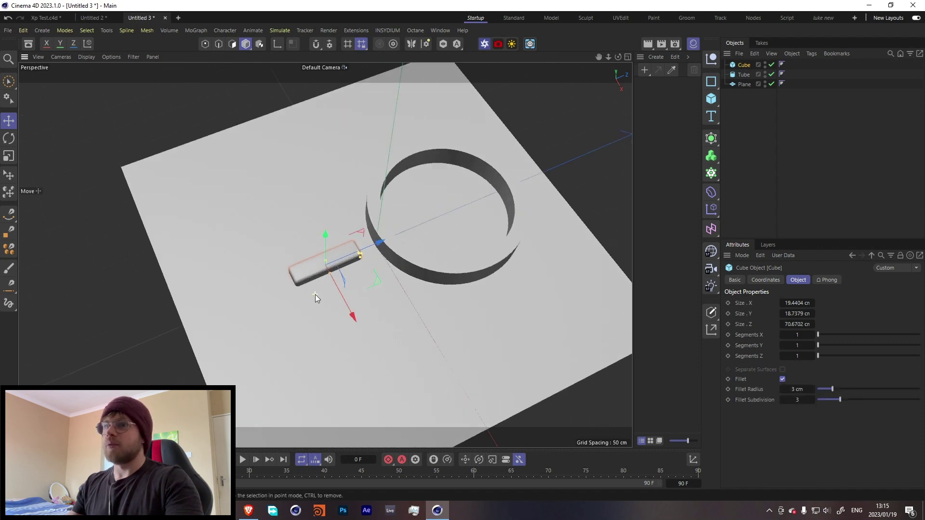
mouse_move(354, 252)
left_mouse_down()
mouse_move(287, 205)
mouse_move(372, 262)
mouse_move(354, 258)
mouse_move(364, 258)
left_mouse_up()
mouse_move(812, 313)
left_mouse_down()
mouse_move(790, 318)
mouse_move(819, 313)
left_mouse_up()
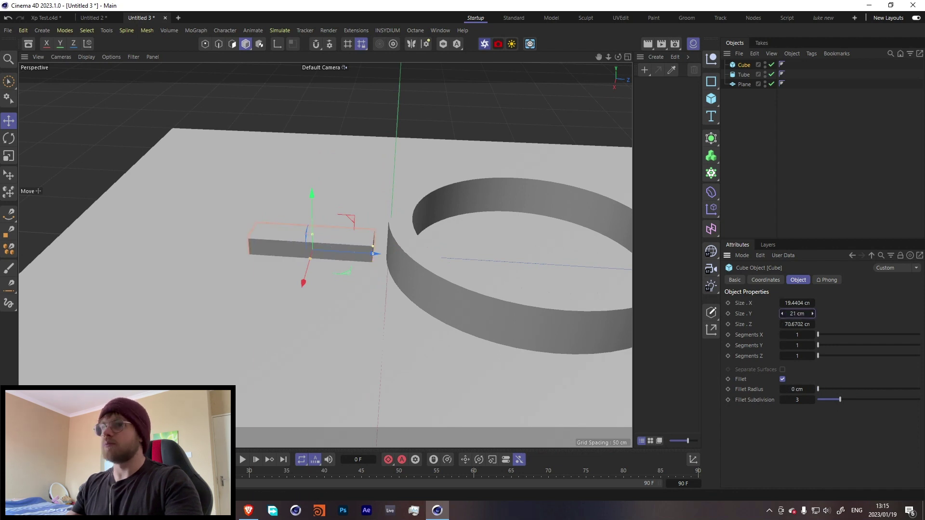
left_click_drag(832, 389, 853, 389)
type("1")
key("Return")
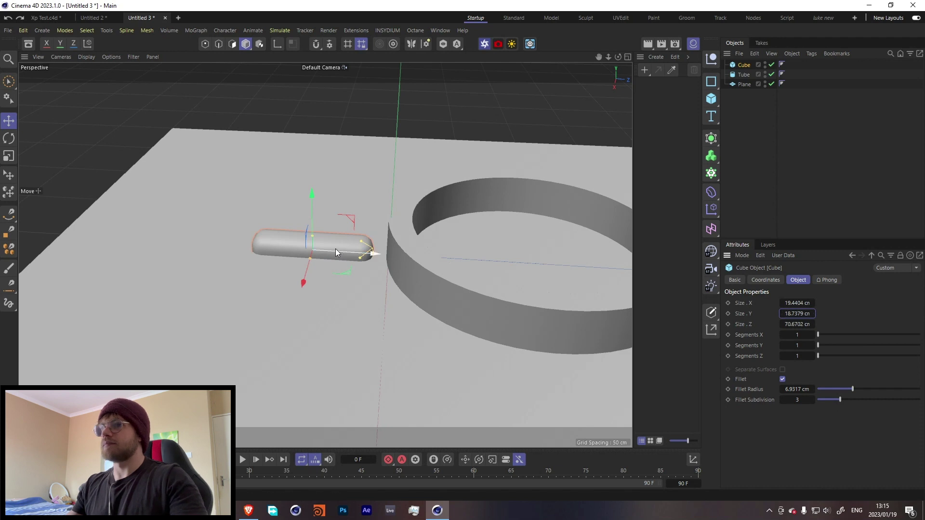
scroll(346, 246, "down", 5)
left_click_drag(375, 244, 501, 270, "alt")
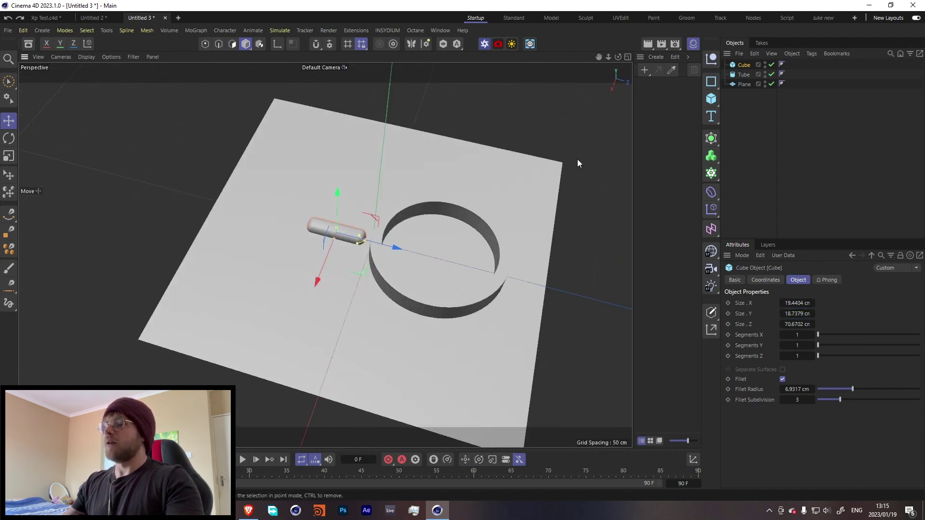
Move the cube and tube together along the Z axis so they sit more centrally on the plane
left_click(742, 74, "ctrl")
left_click_drag(444, 260, 428, 257)
left_click(773, 143)
Add a Vertex Map tag to the plane
right_click(744, 84)
type("vert")
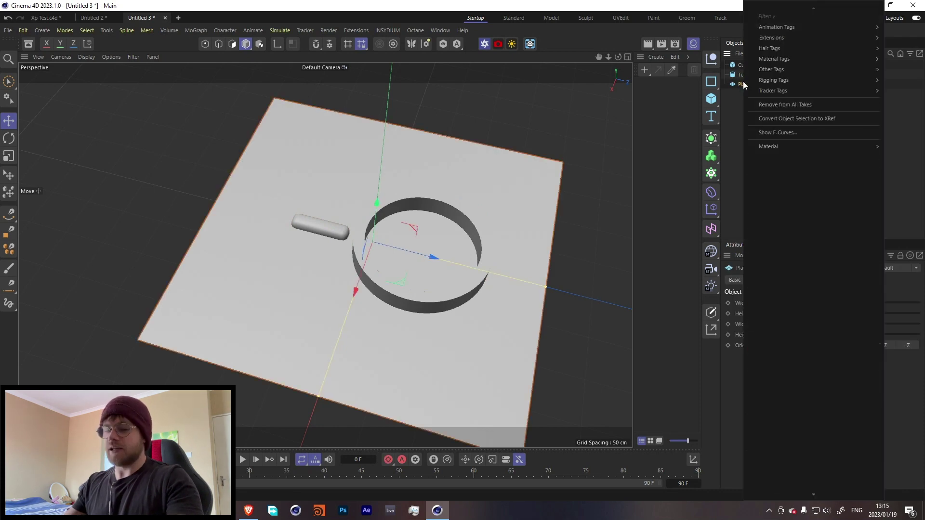
mouse_move(771, 37)
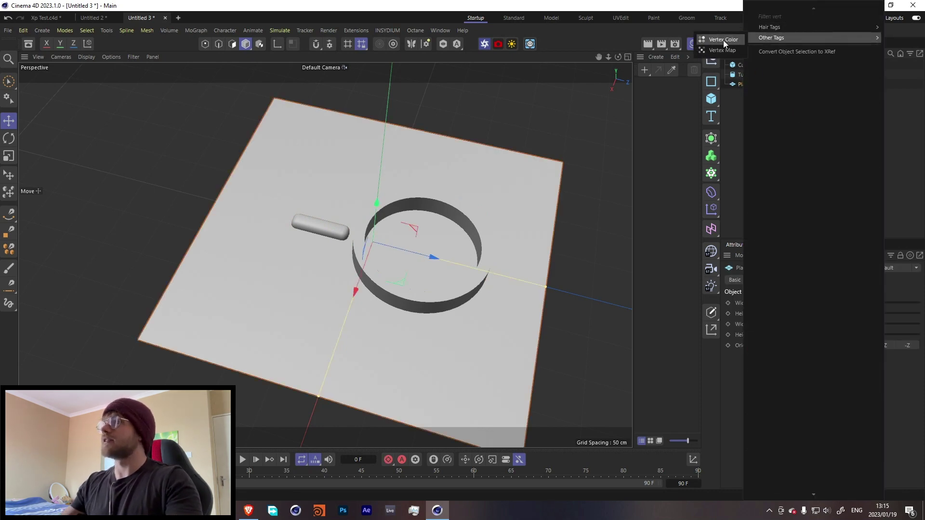
left_click(723, 39)
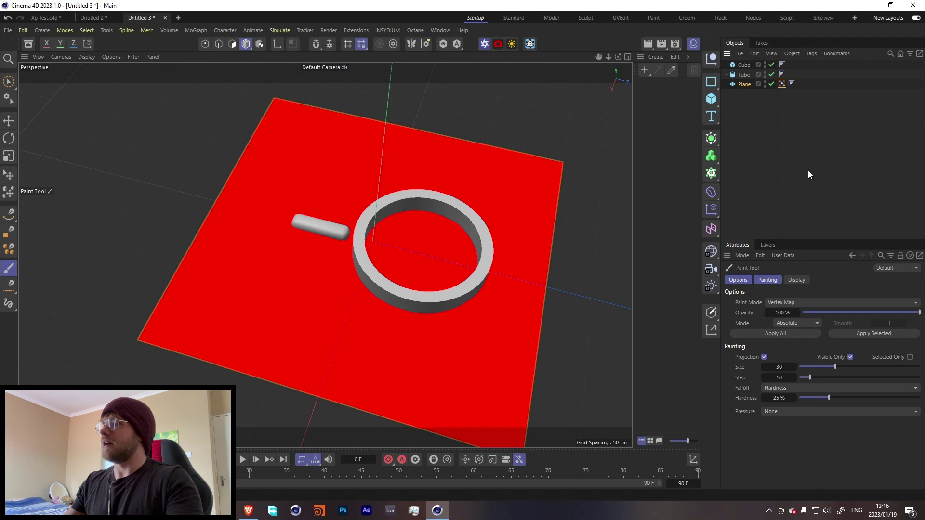
Add the cube and the tube as field layers in the plane's Vertex Map tag
left_click(781, 85)
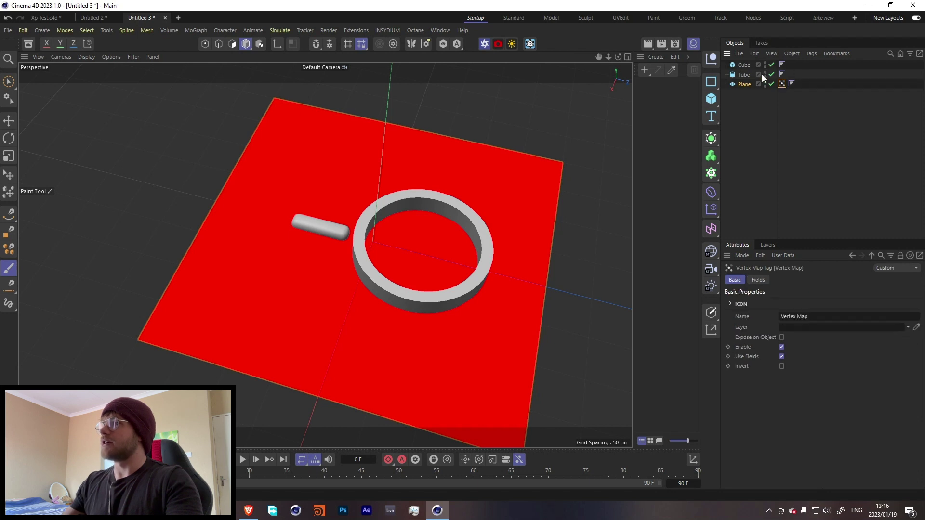
left_click(760, 282)
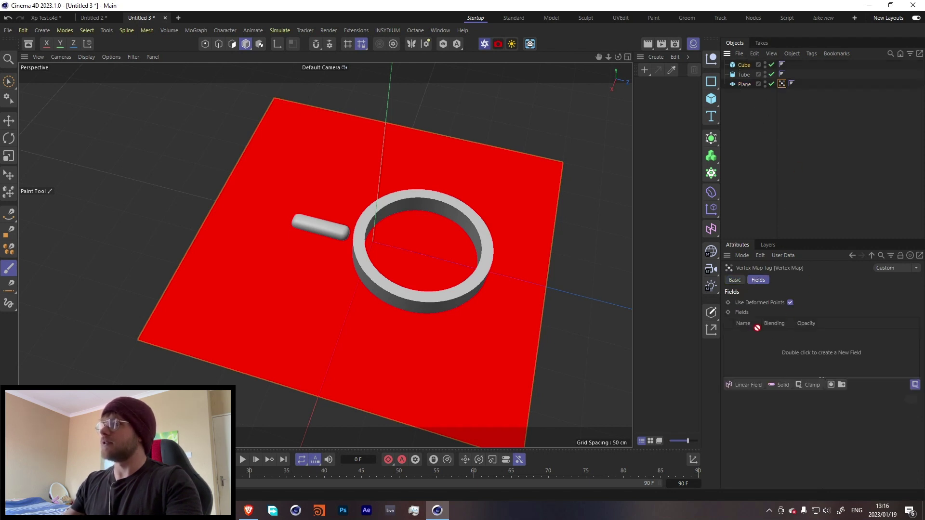
left_click_drag(758, 327, 761, 337)
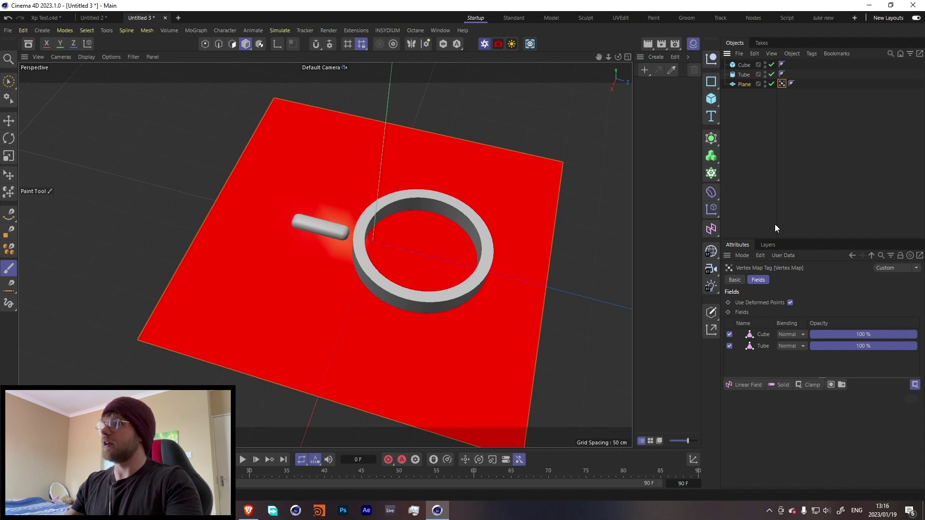
Increase the plane's width and height segments to 200 each
left_click(744, 83)
left_click(801, 325)
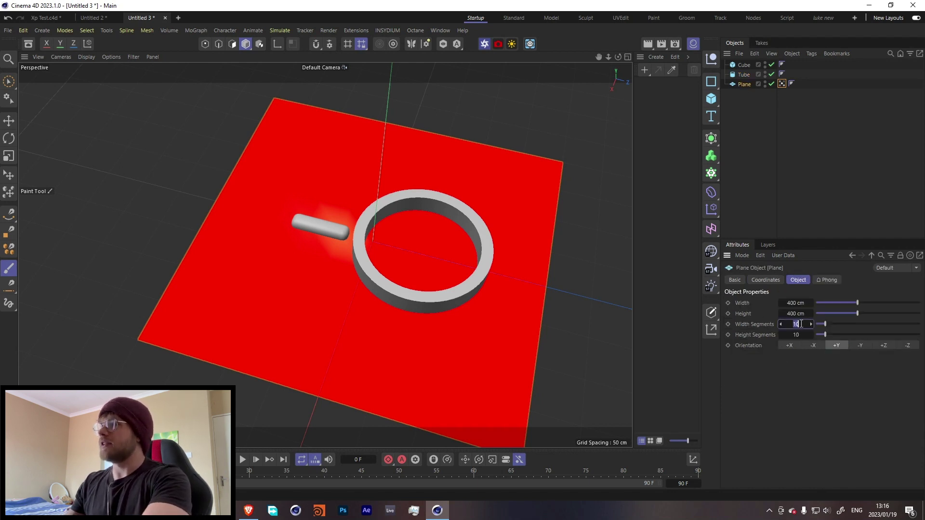
left_click(804, 335)
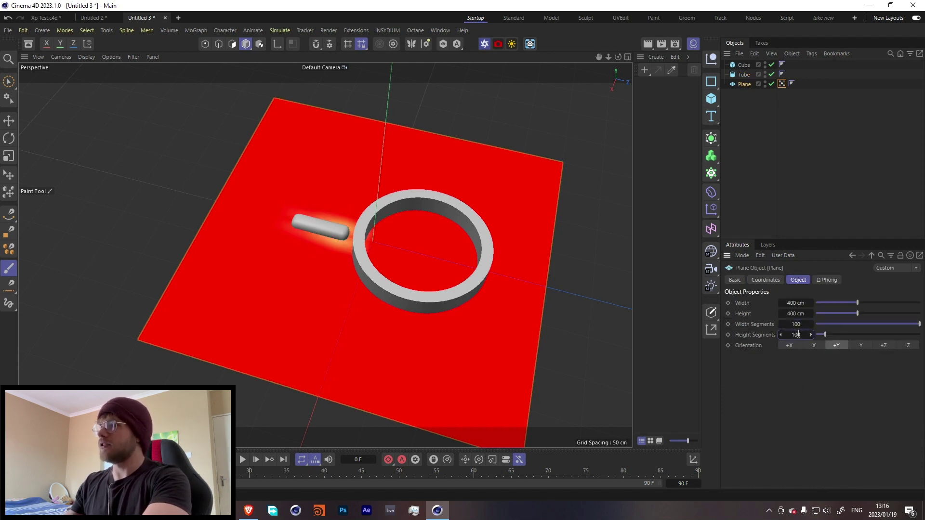
type("200")
left_click(797, 324)
type("200")
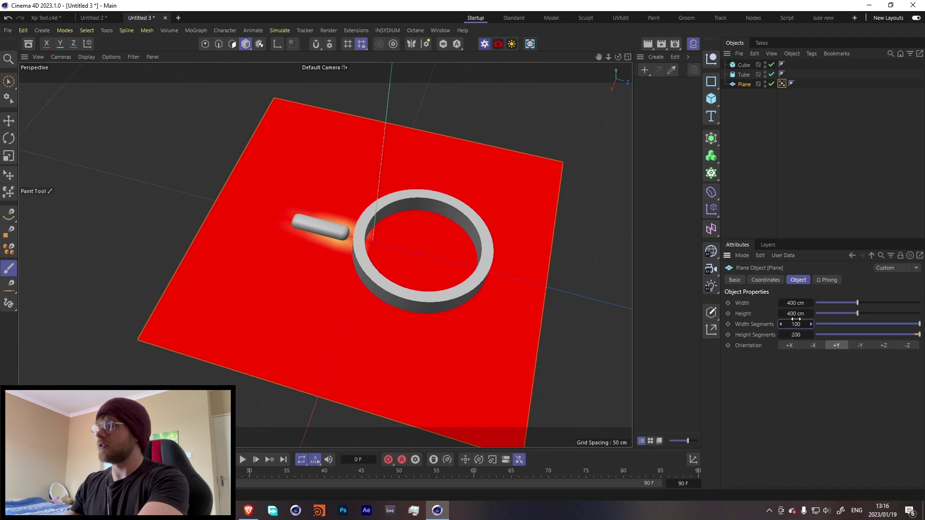
Set the blending of the Vertex Map's Cube field layer to Add
left_click(782, 84)
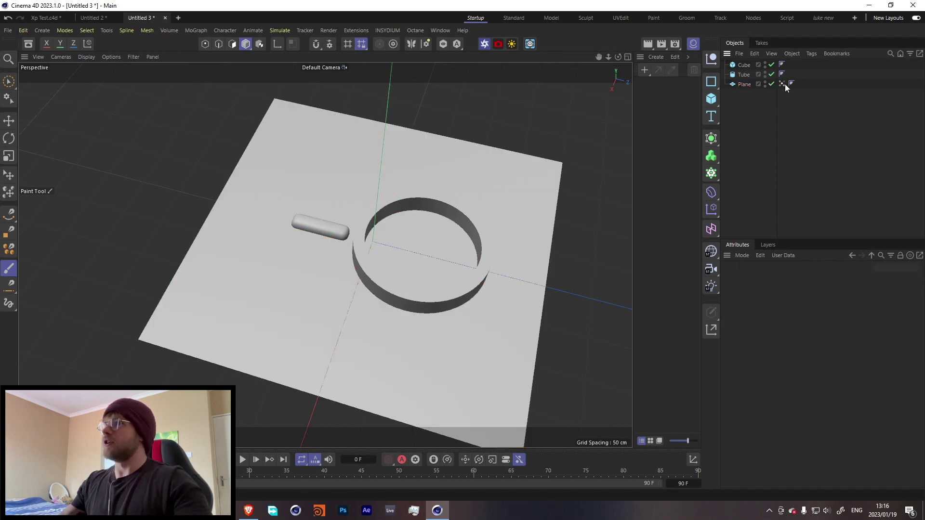
left_click(803, 335)
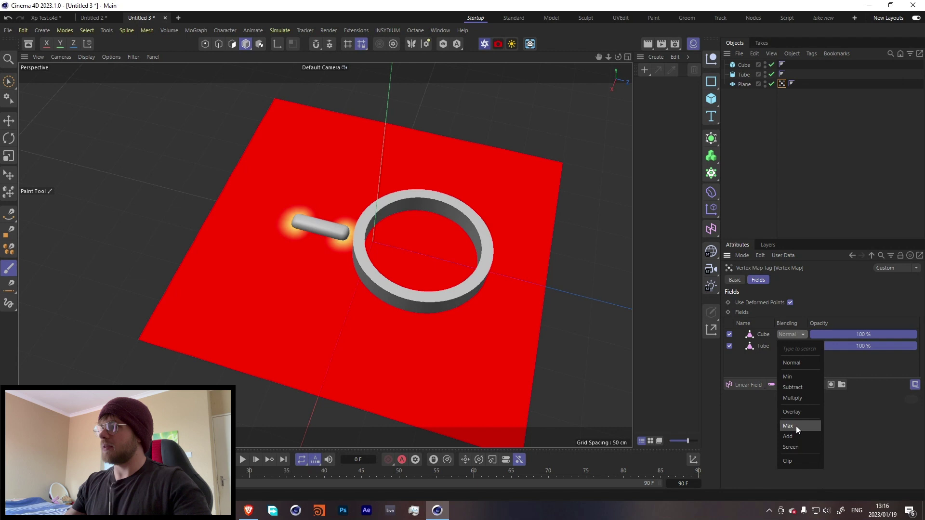
left_click(793, 438)
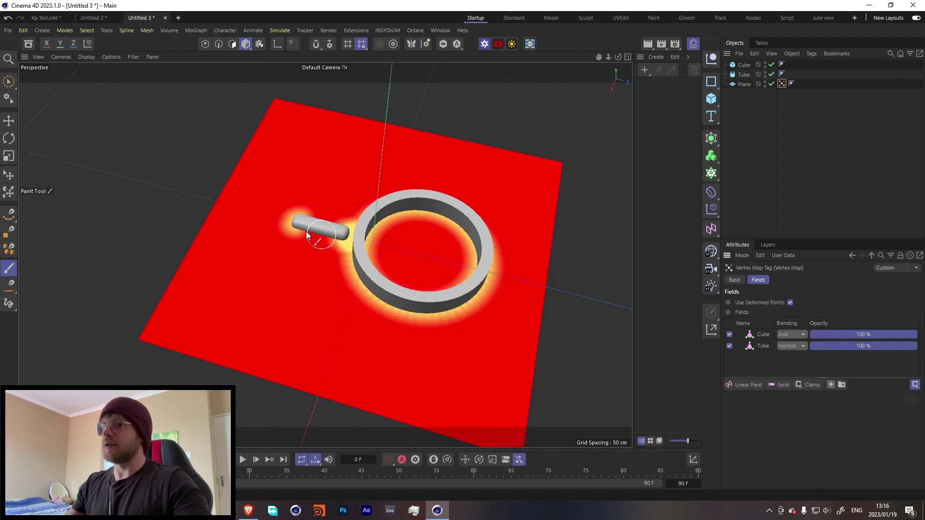
Set the Cube and Tube field layers to Surface mode with a radius of 10 cm
left_click(759, 334)
left_click(836, 448)
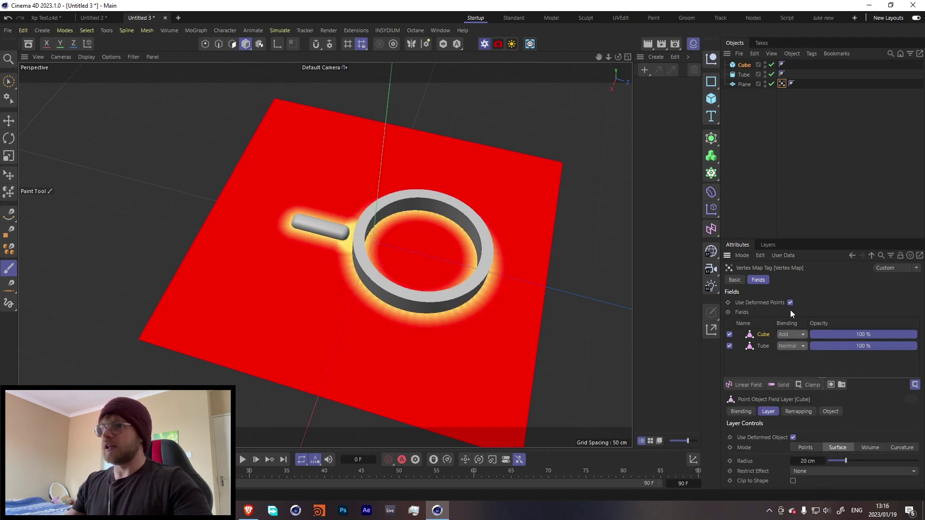
left_click(765, 348)
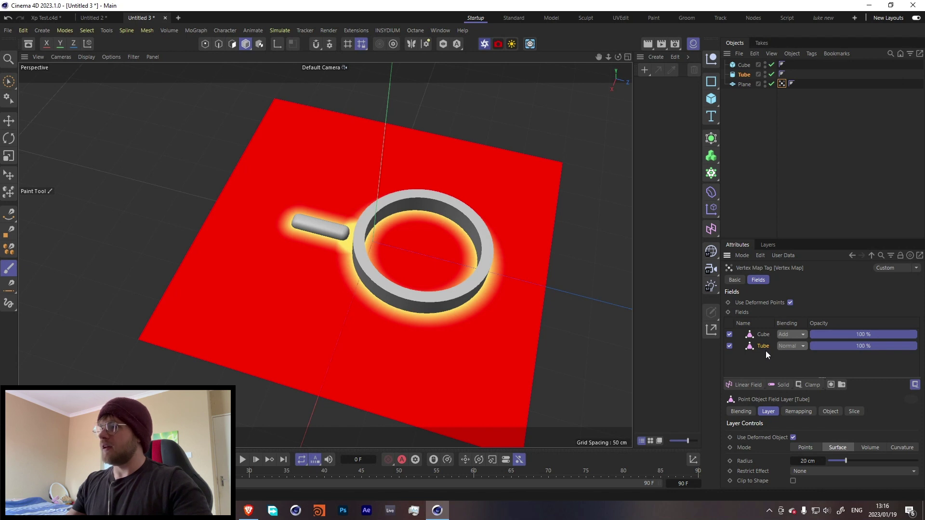
left_click(761, 335, "shift")
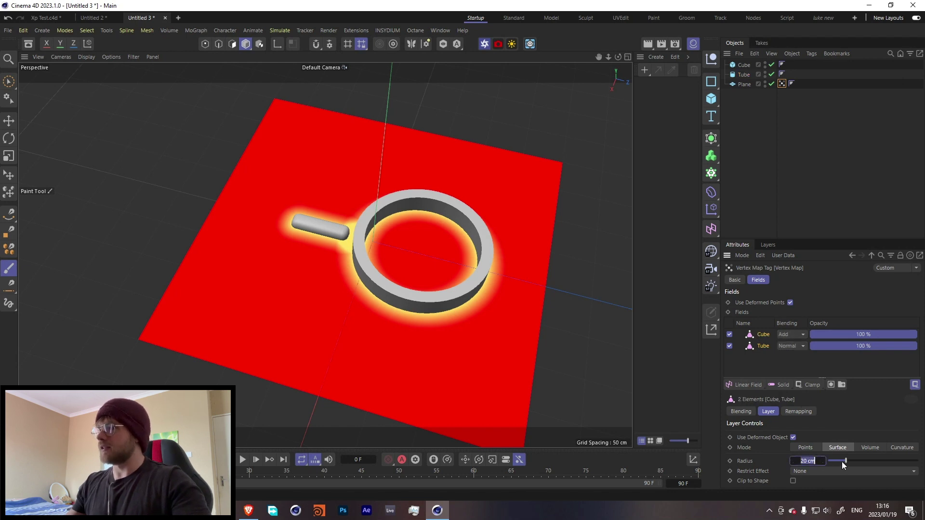
left_click_drag(813, 460, 809, 461)
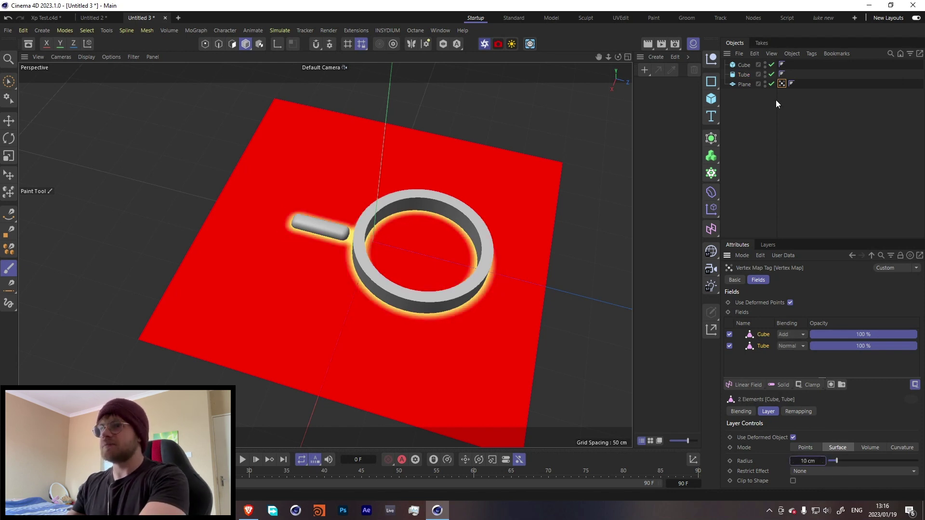
Hide the cube and tube in the viewport and render, and restrict the effect of both field layers to Inside
double_click(765, 73)
double_click(765, 64)
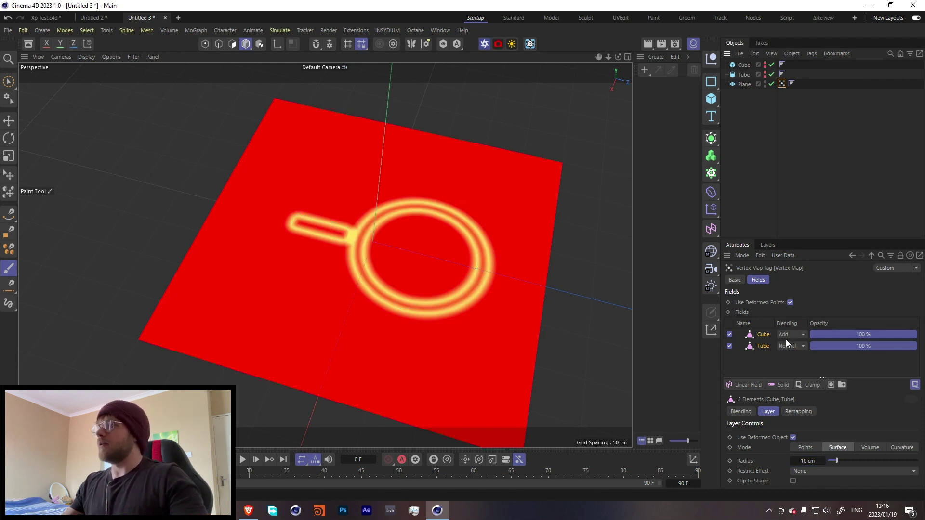
left_click(807, 471)
left_click(816, 448)
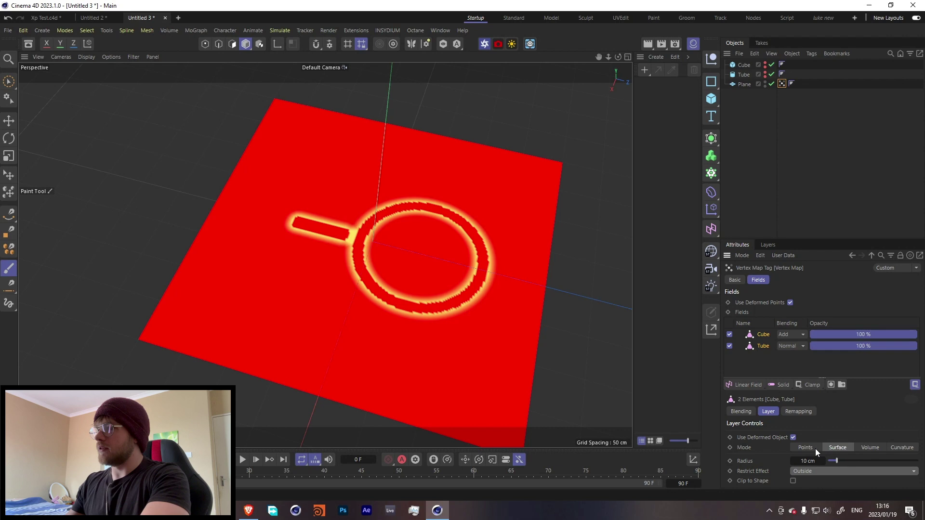
left_click(802, 471)
left_click(810, 443)
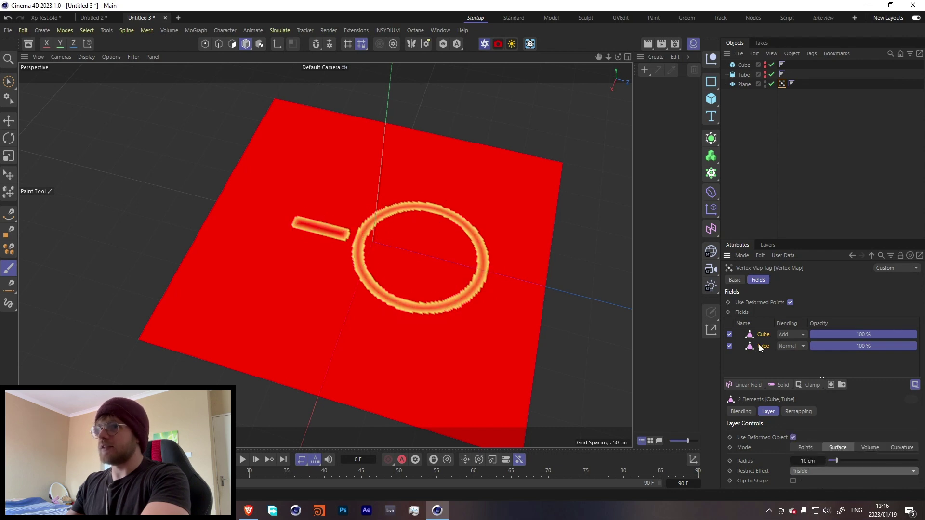
Invert the plane's Vertex Map in its basic properties
left_click(742, 281)
left_click(781, 366)
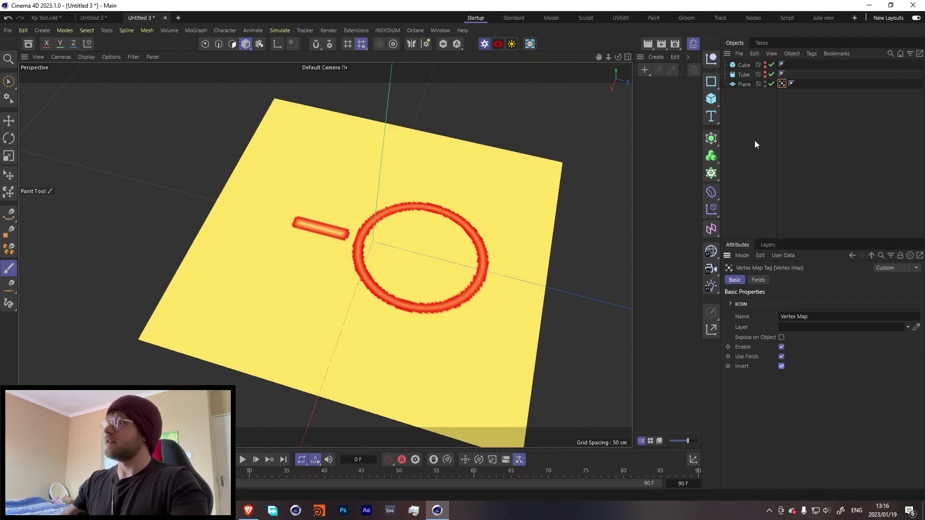
left_click(775, 117)
left_click(782, 84)
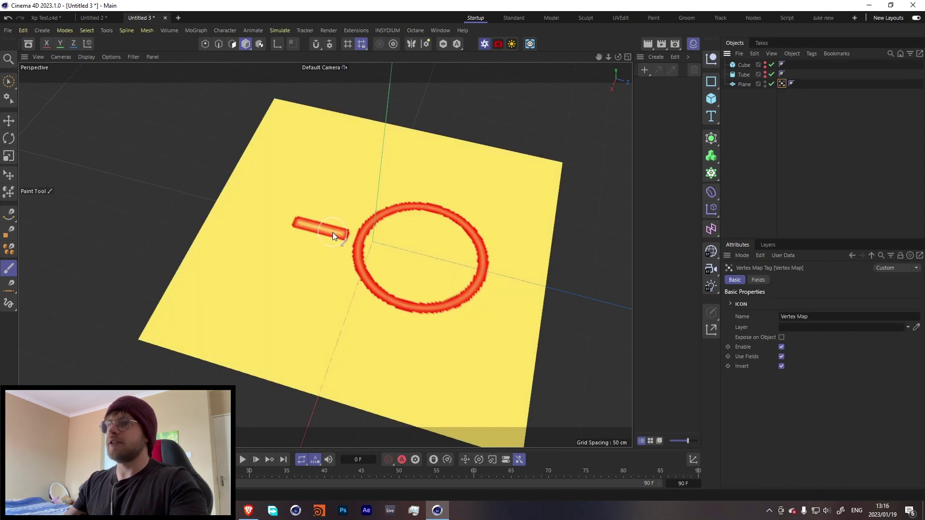
Add a second Vertex Map tag to the plane
left_click_drag(332, 232, 375, 226, "alt")
right_click(742, 84)
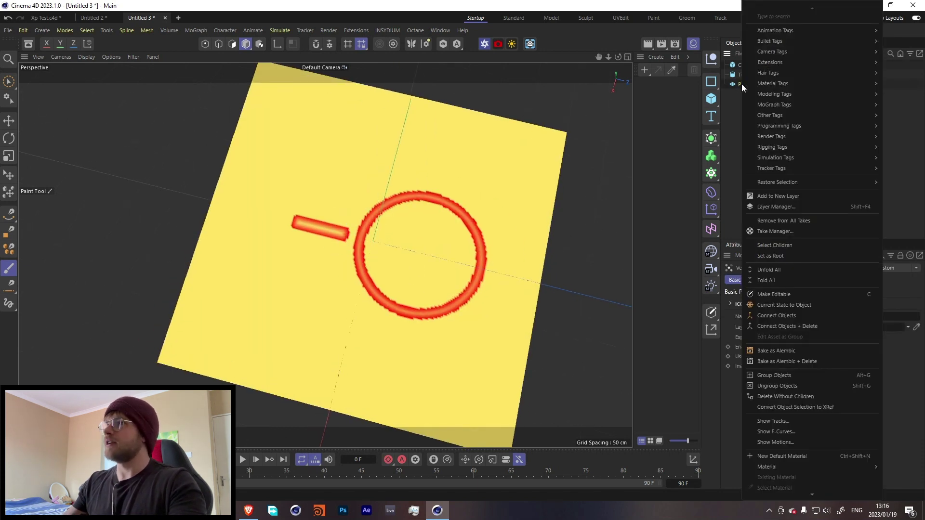
type("vre")
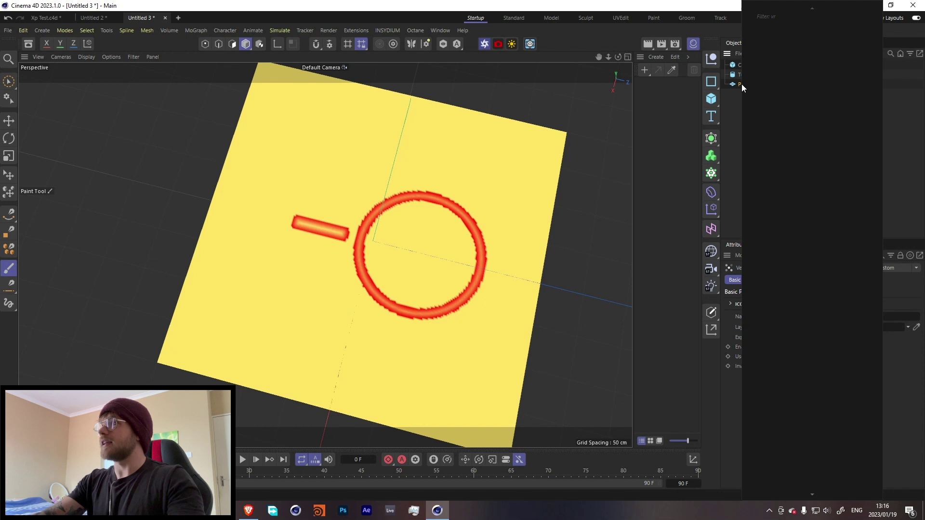
key("BackSpace")
key("BackSpace")
type("ert")
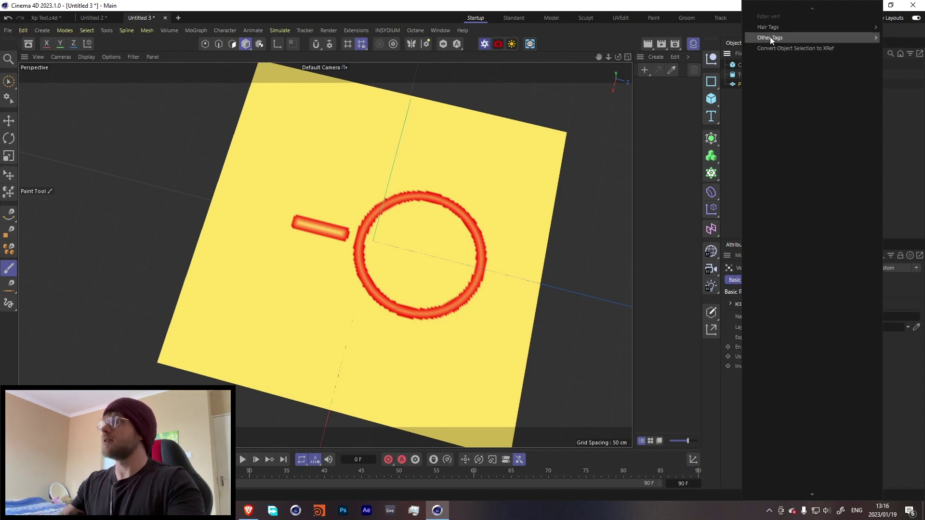
mouse_move(770, 38)
left_click(718, 39)
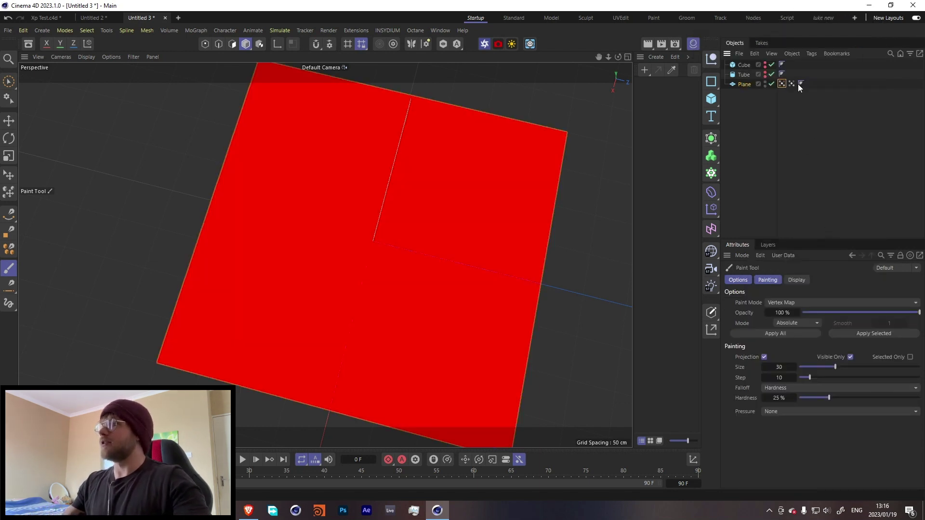
Use the plane's original Vertex Map as a field layer in the new Vertex Map's fields
left_click(782, 84)
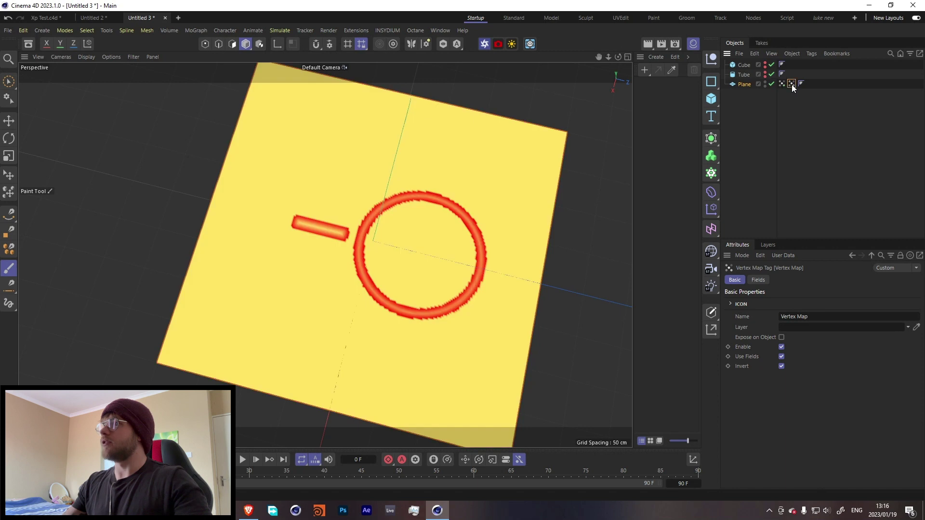
left_click(760, 279)
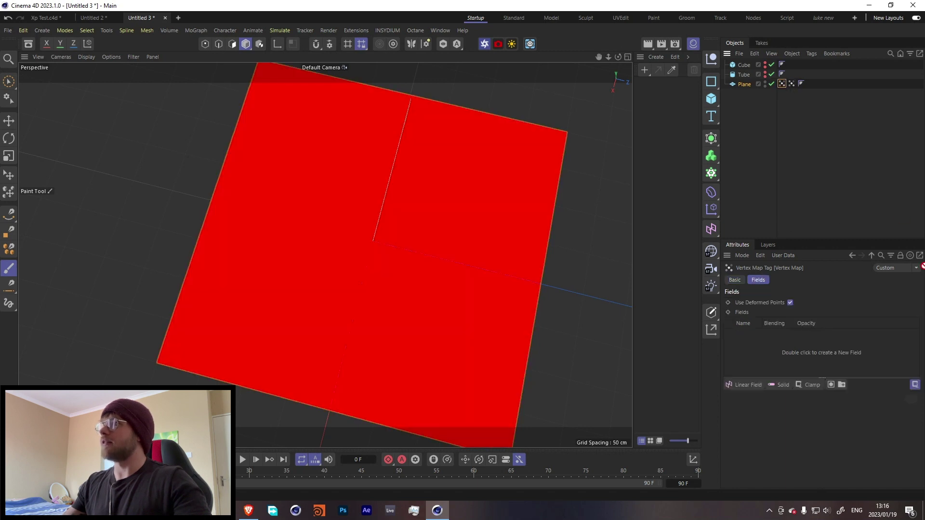
left_click_drag(744, 74, 778, 339)
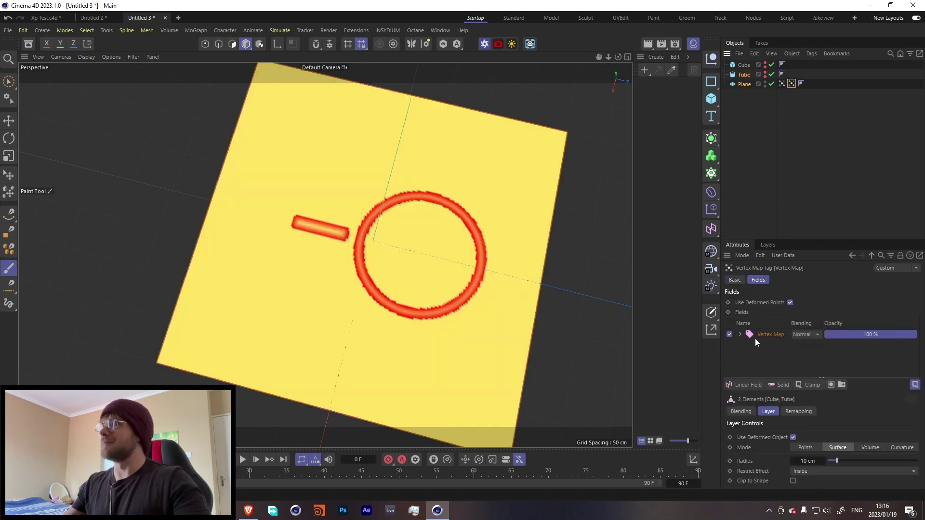
Blur the Vertex Map field layer by setting its mode to Average with a 10 cm radius, and deselect everything
left_click(769, 333)
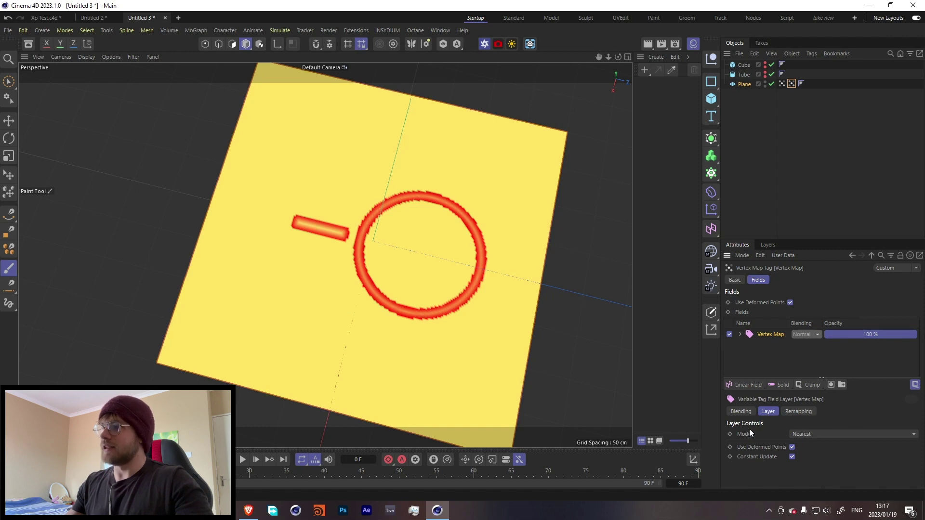
left_click(815, 435)
left_click(816, 486)
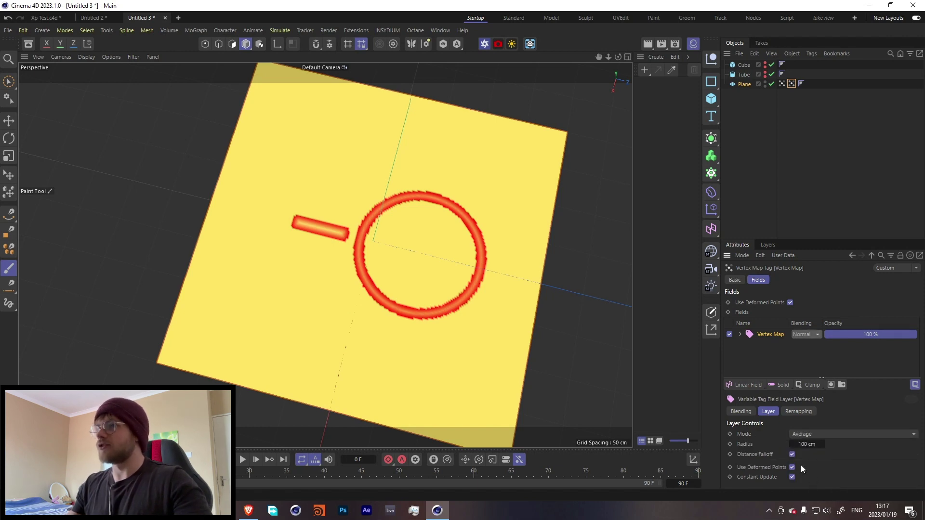
double_click(802, 445)
type("10")
key("Return")
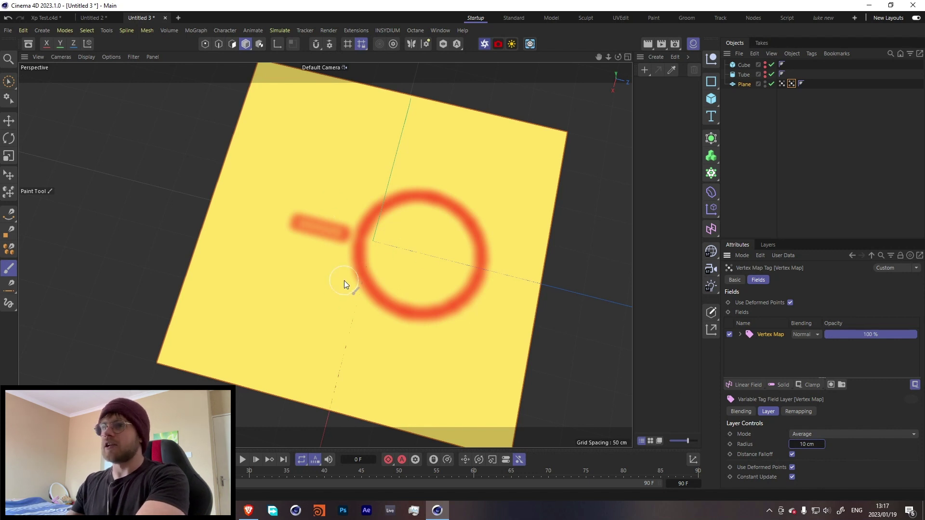
left_click(840, 114)
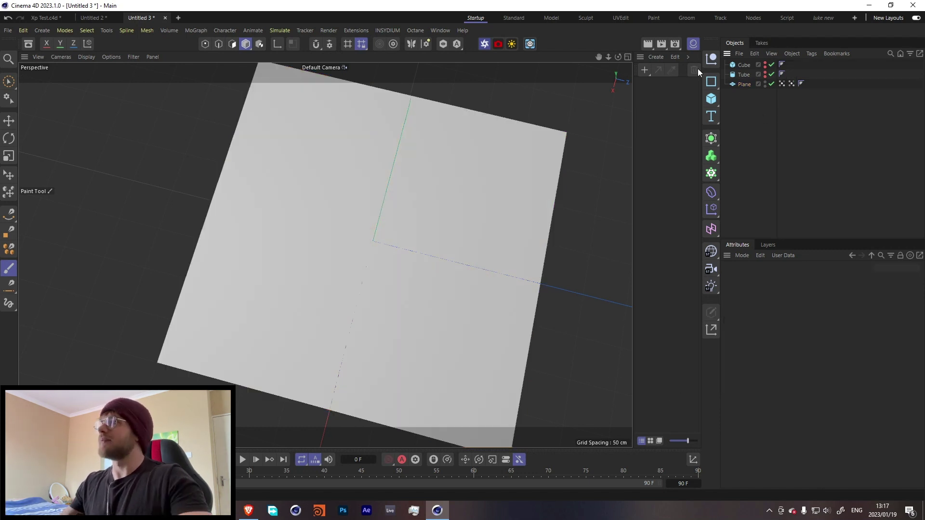
Create an X-Particles system with an emitter shaped by the plane object, emitting from Polygon Area
left_click(529, 45)
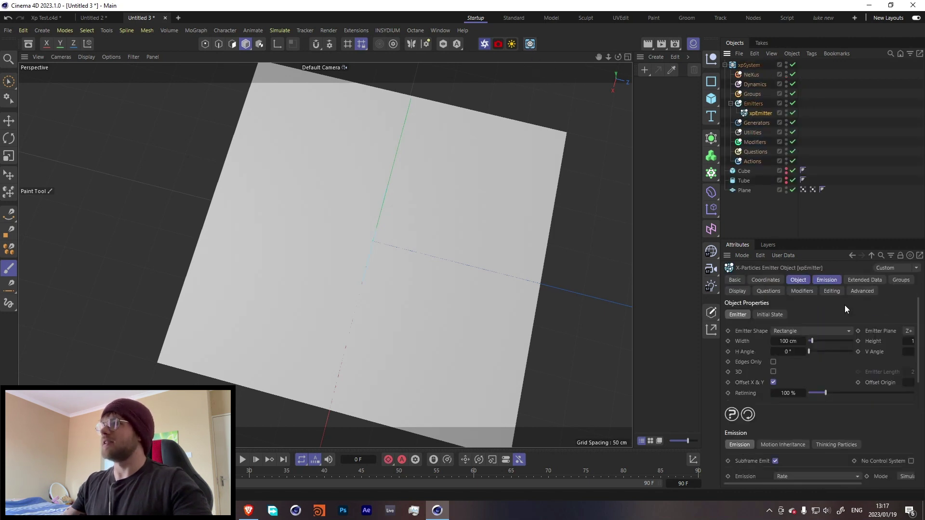
left_click(787, 331)
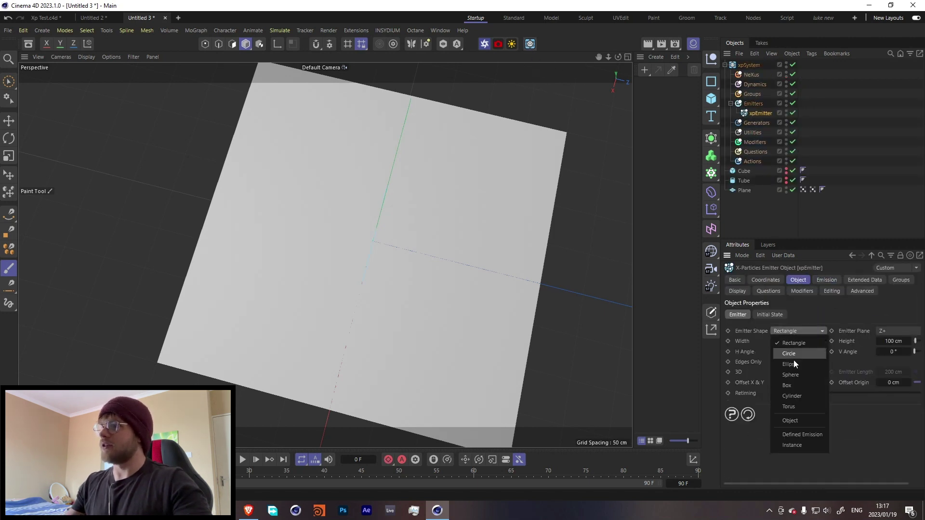
left_click(793, 421)
left_click_drag(740, 190, 800, 365)
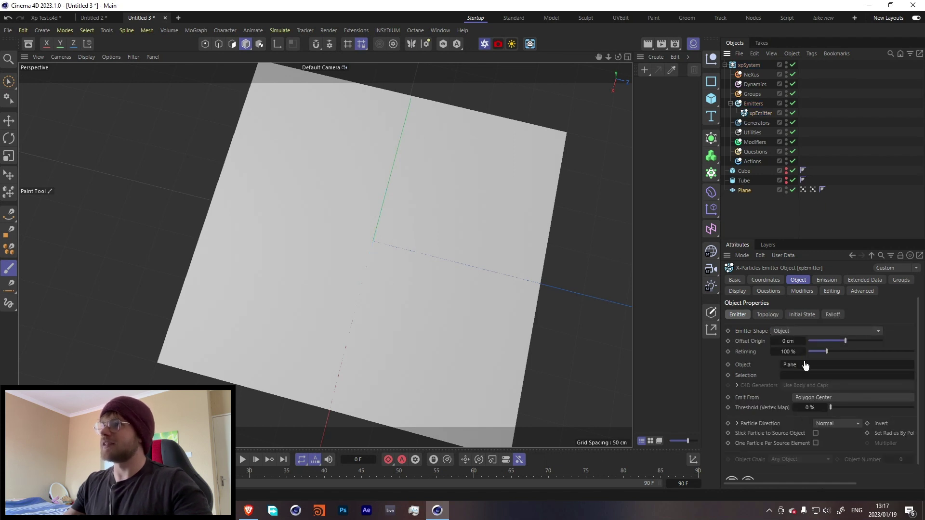
left_click(813, 397)
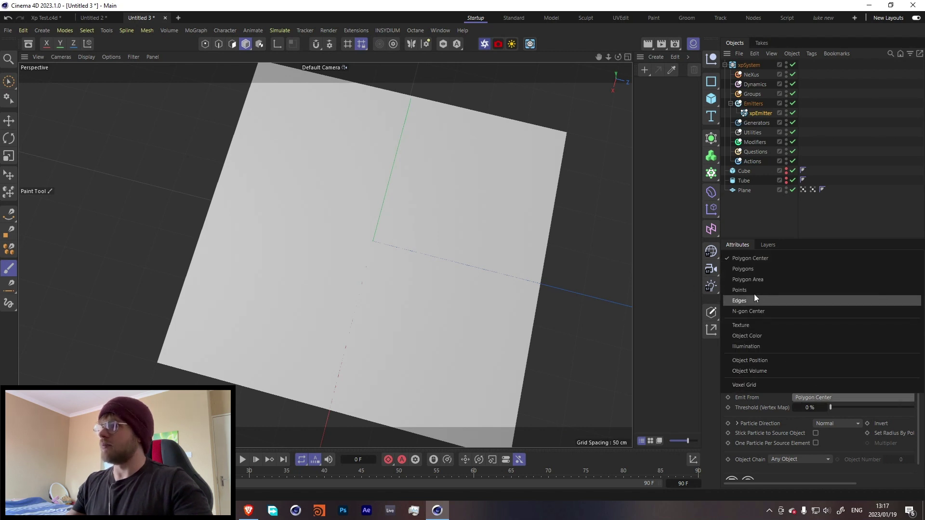
left_click(744, 280)
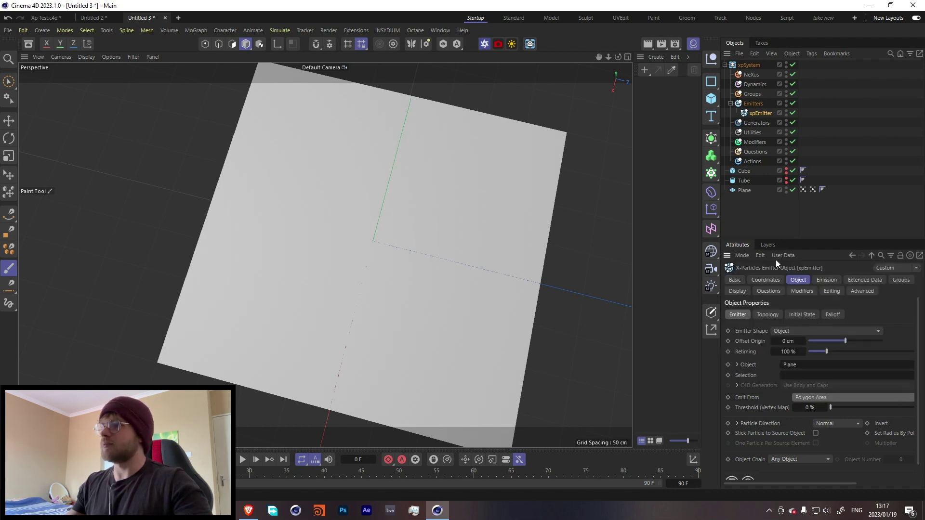
Set the emitter to Shot emission with a shot count of 100000, particle speed 0 cm and radius 1 cm
left_click(819, 279)
left_click(796, 346)
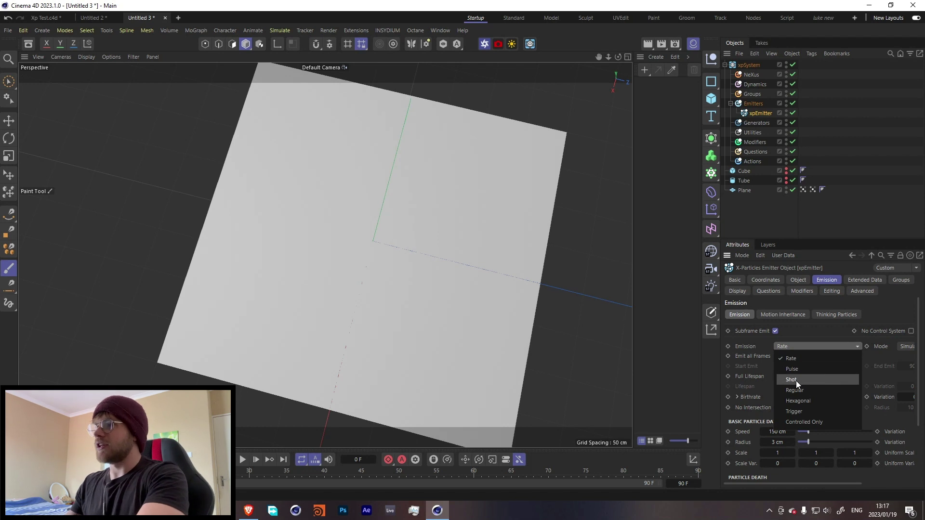
left_click(796, 380)
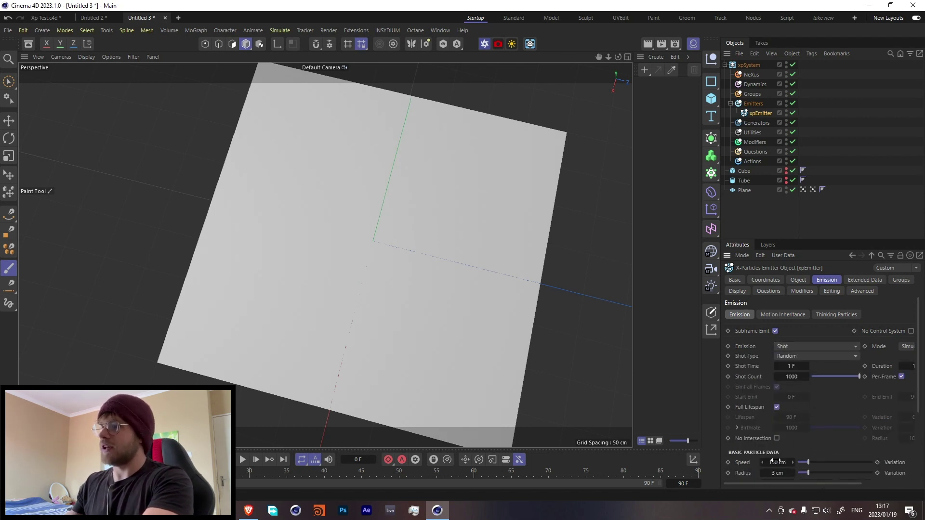
double_click(776, 462)
type("0")
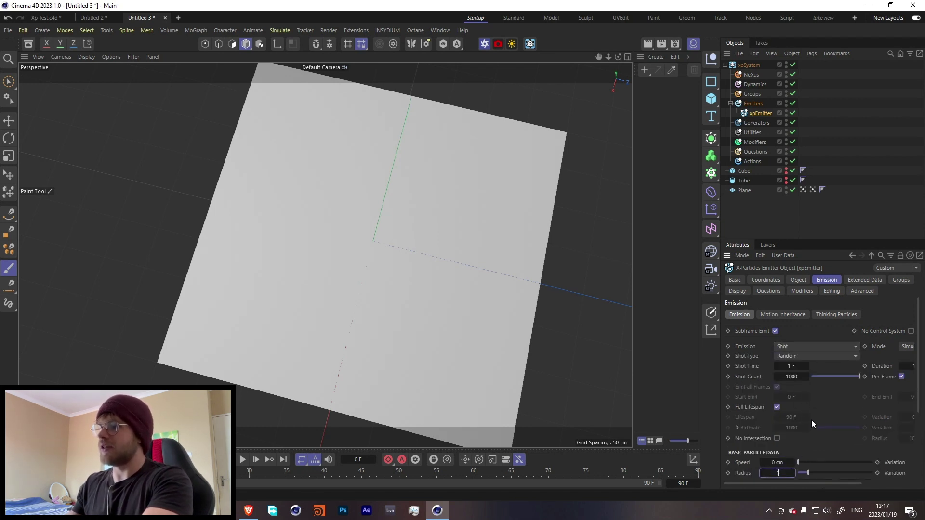
left_click(788, 377)
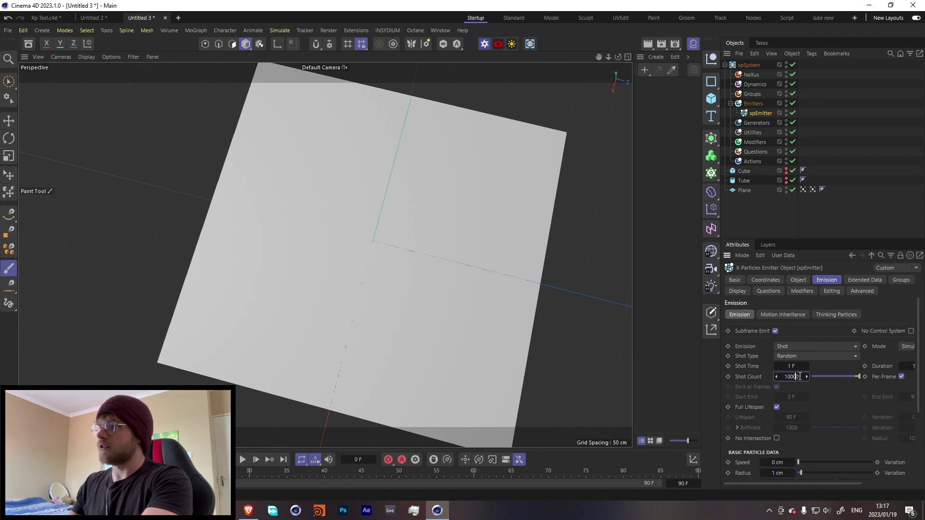
type("00")
key("Return")
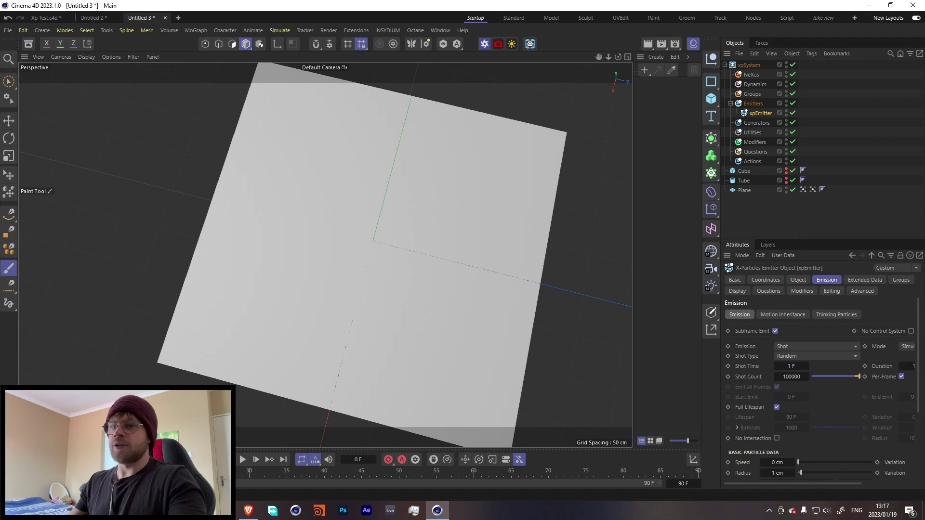
Hide the plane and play the simulation to check the emitted particles
left_click(242, 459)
left_click(242, 460)
left_click_drag(366, 294, 385, 241, "alt")
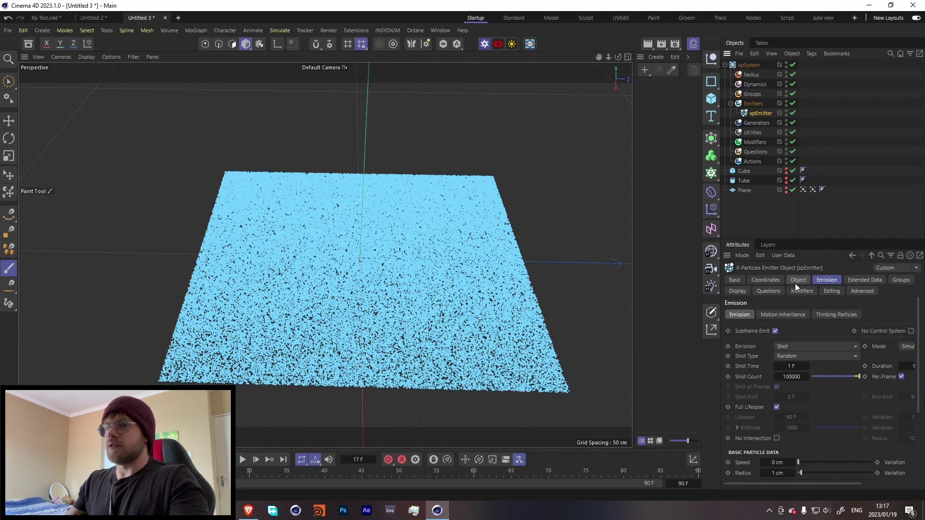
Set the emitter's display color mode to Gradient (Parameter), with Speed as the gradient parameter
left_click(736, 291)
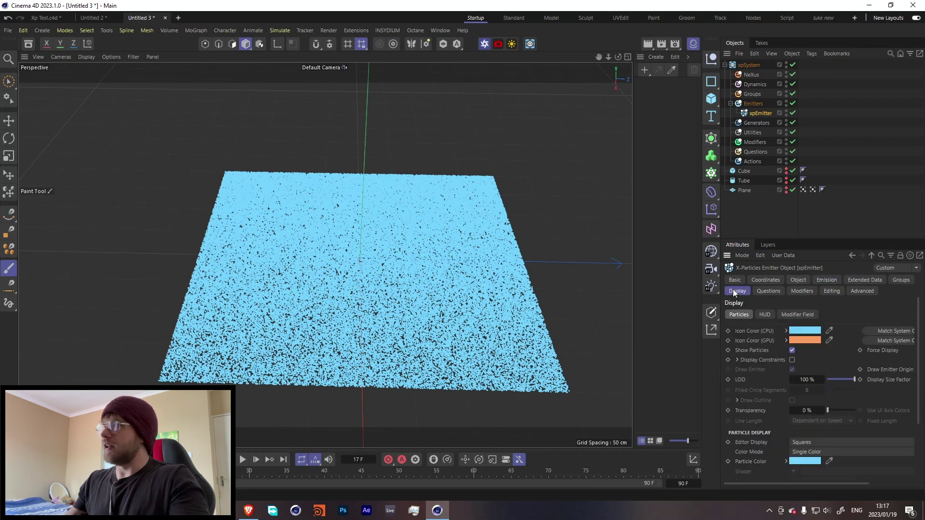
left_click(801, 452)
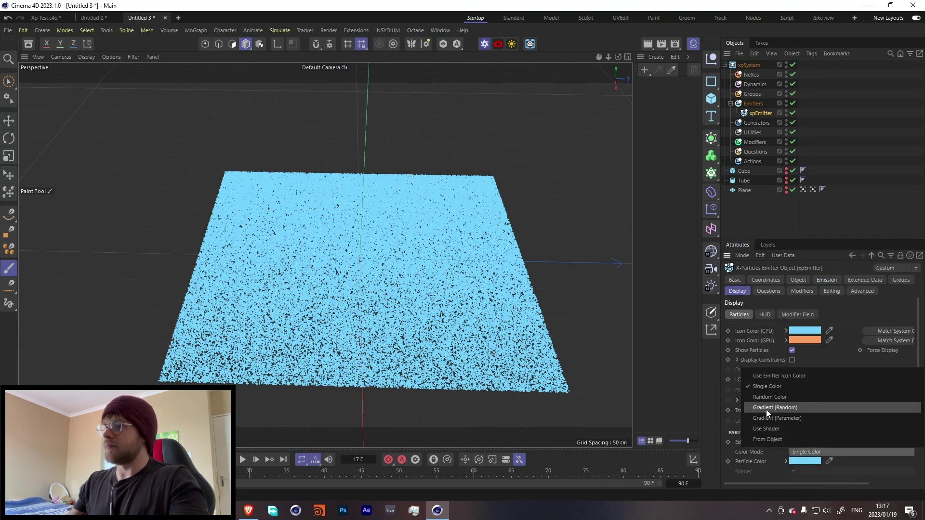
left_click(785, 419)
scroll(771, 458, "down", 3)
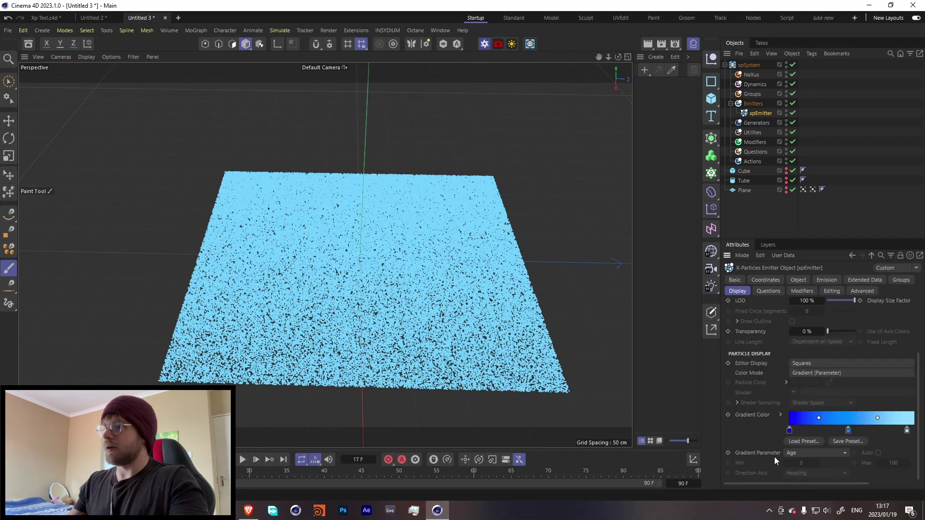
left_click(805, 451)
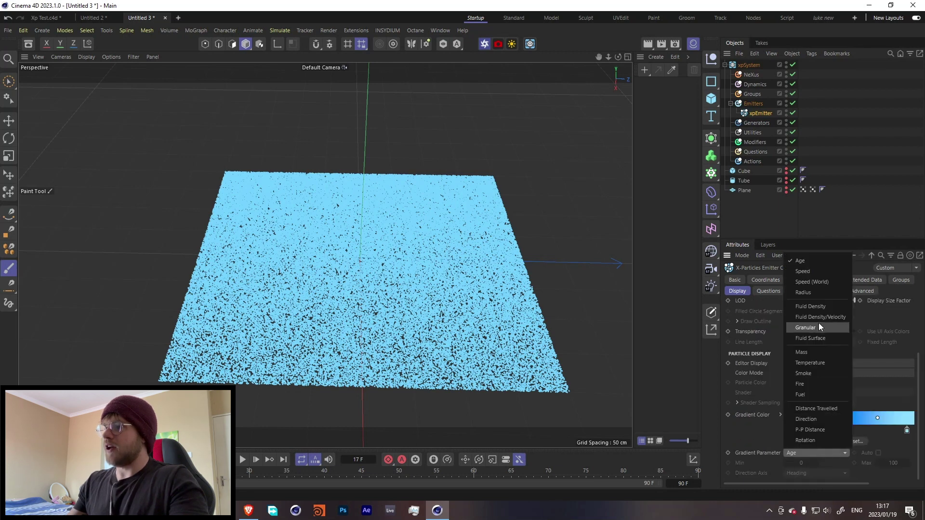
left_click(811, 276)
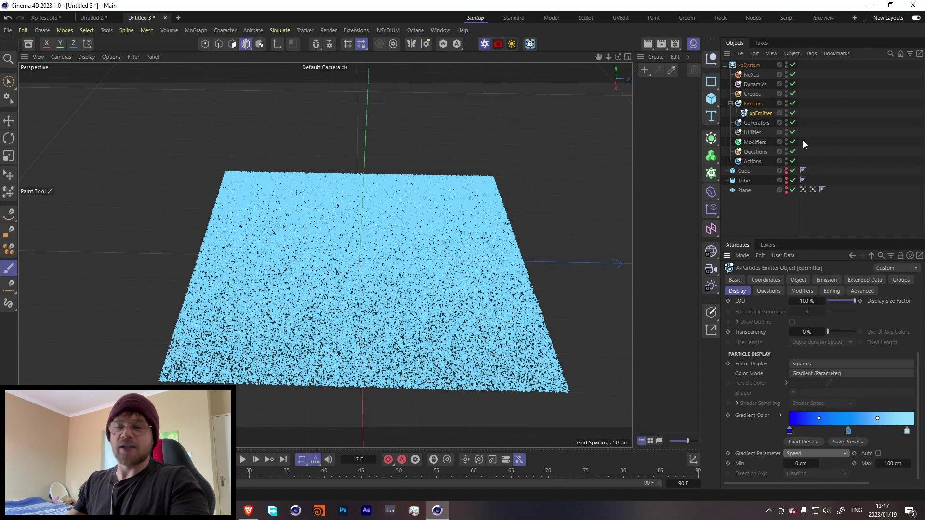
Add an xpAttractor motion modifier to the X-Particles system
left_click(747, 143)
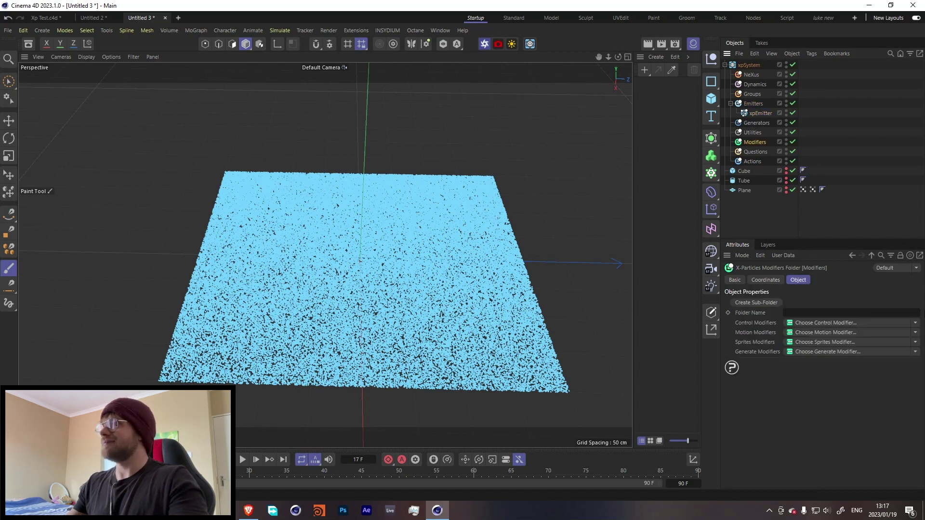
left_click(915, 332)
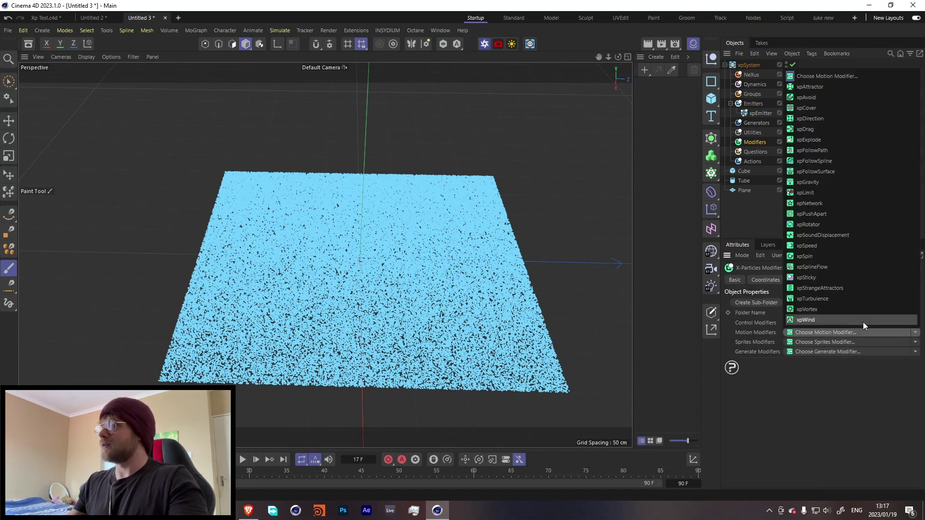
left_click(808, 87)
Play the simulation to examine the attractor's pull on the particles, extending the timeline to 180 frames
left_click_drag(416, 261, 324, 327, "alt")
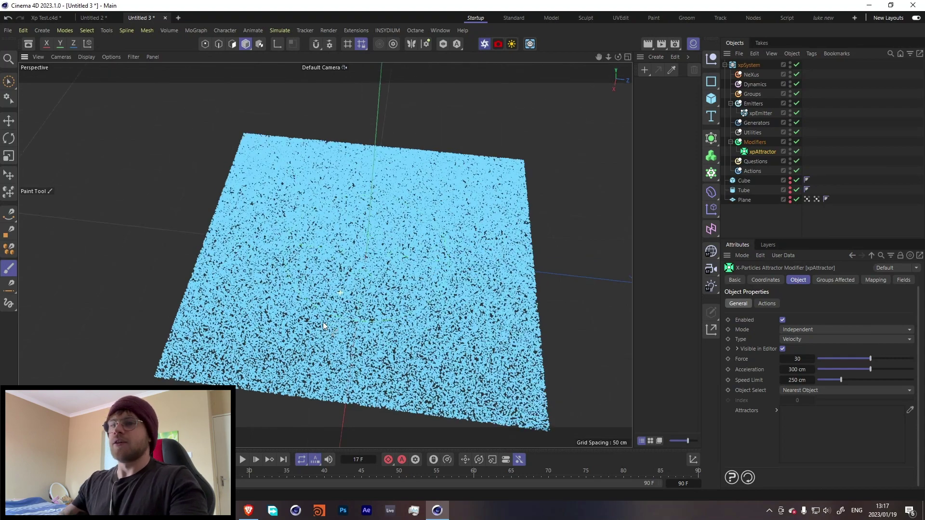
left_click(236, 459)
left_click(242, 459)
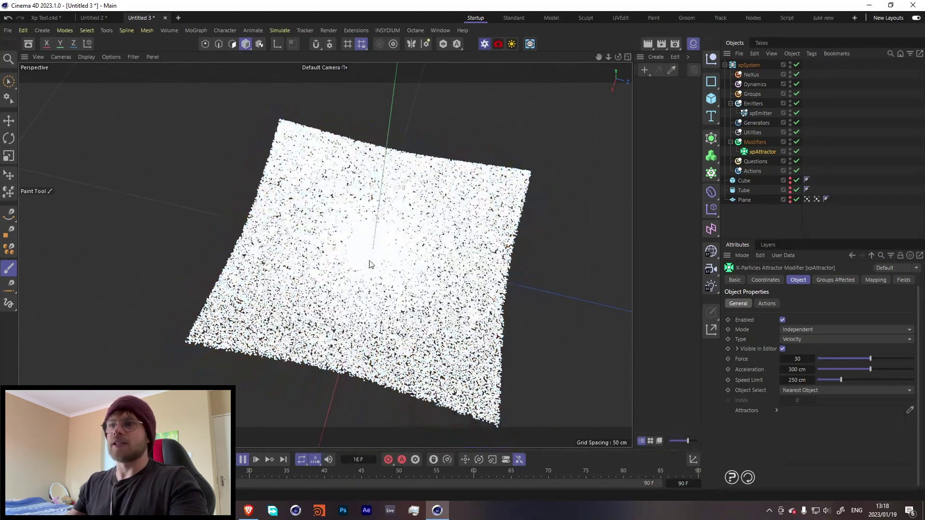
left_click(242, 459)
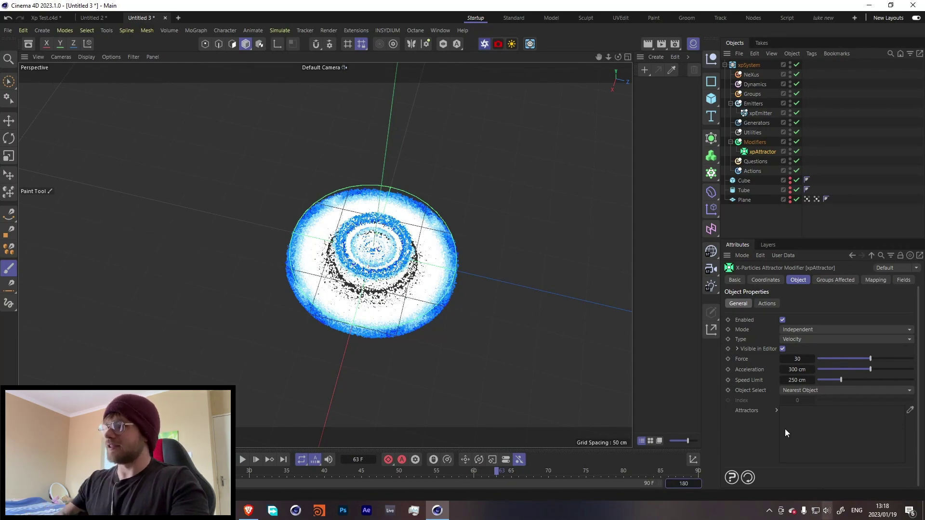
left_click(242, 459)
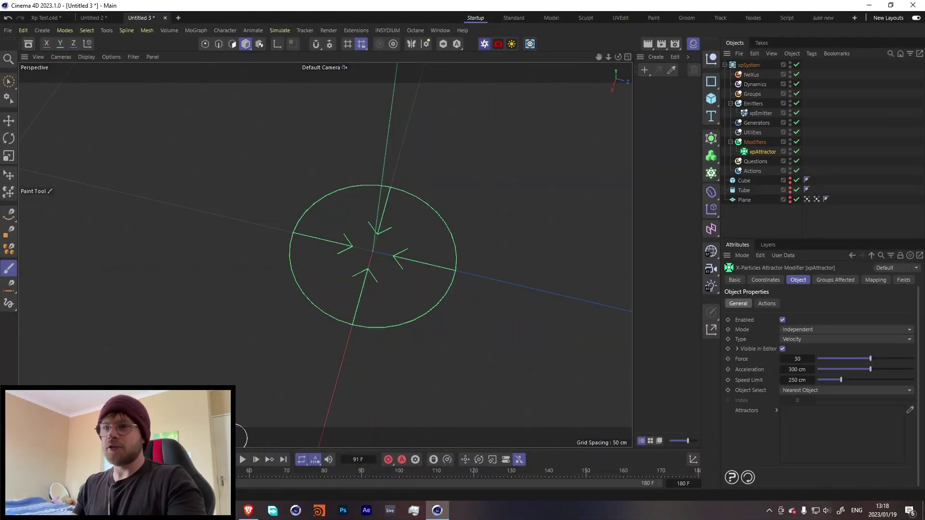
left_click(241, 459)
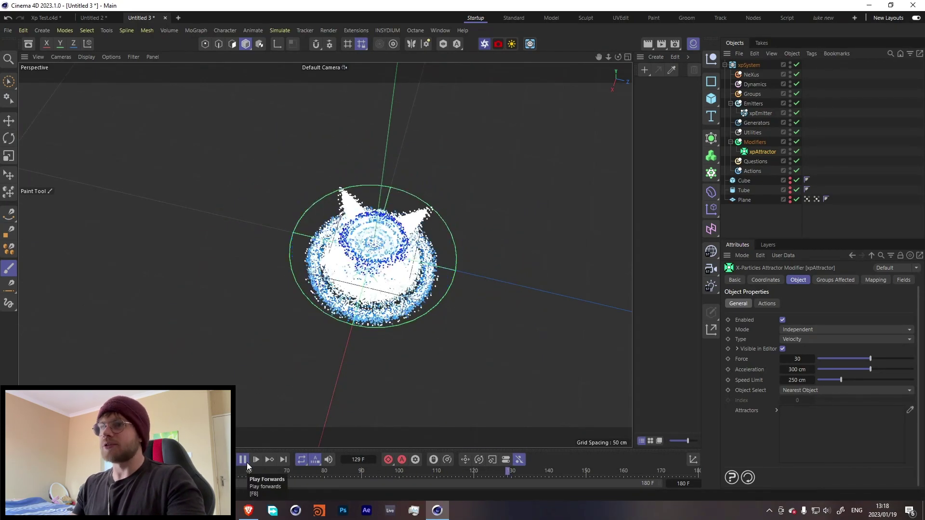
left_click(246, 459)
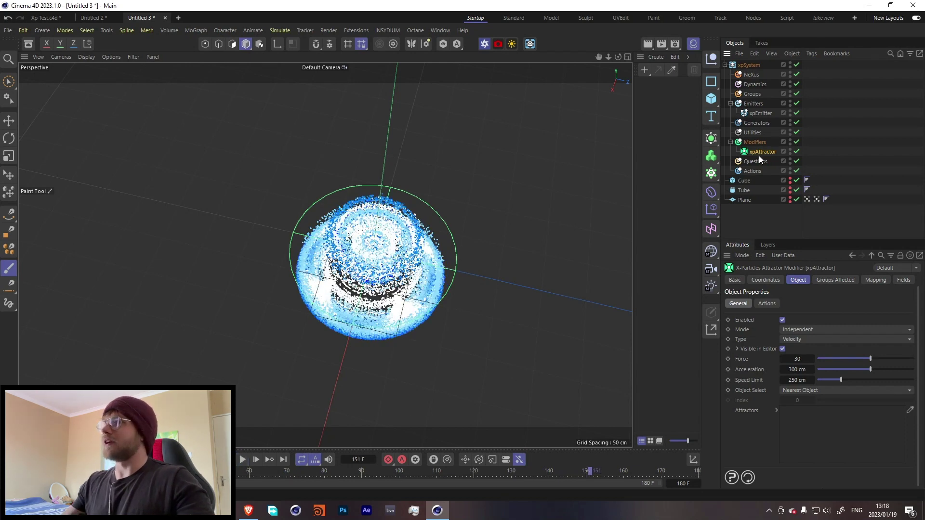
Limit the attractor with the plane's blurred vertex map as its field and play the simulation to check it
left_click(904, 280)
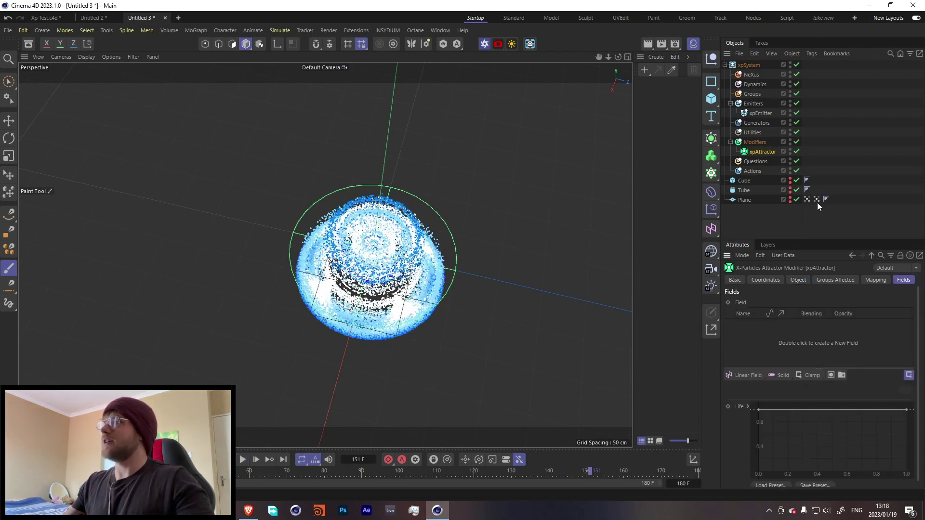
left_click_drag(783, 305, 741, 340)
left_click(243, 460)
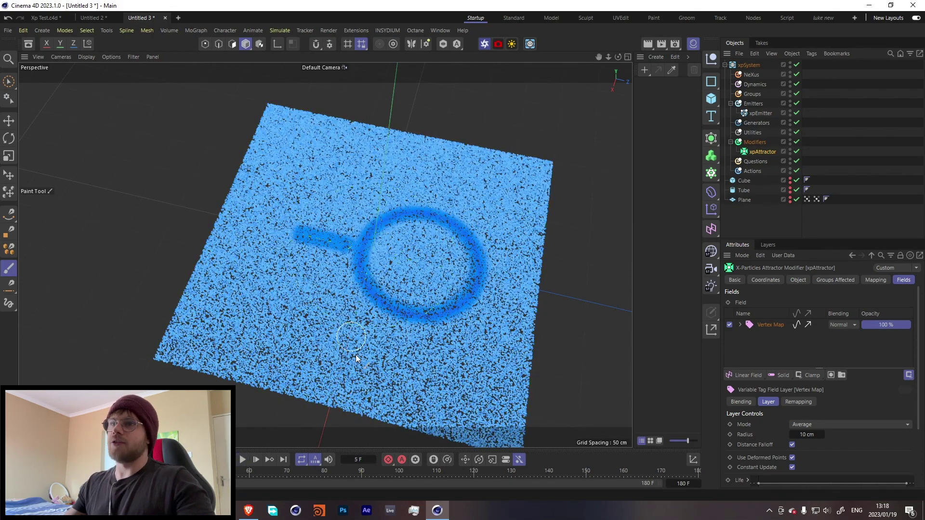
left_click(248, 460)
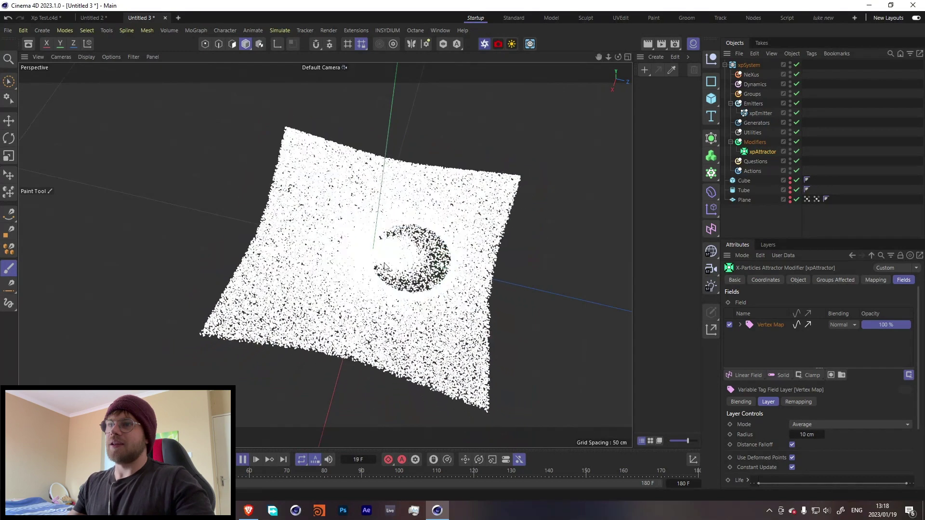
left_click(242, 459)
Assign the cube and tube as the attractor's target objects, then replay the simulation from the start to examine the motion
left_click(798, 280)
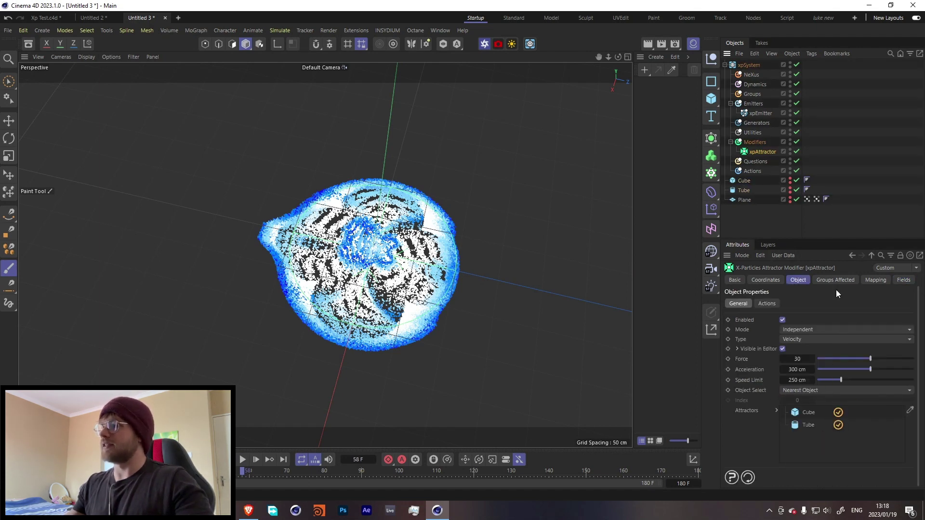
key("shift+f")
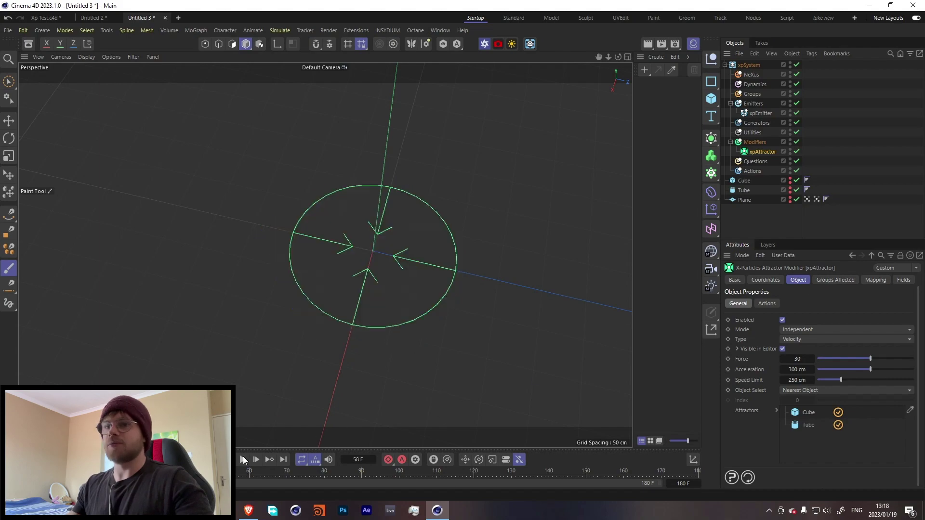
left_click(244, 459)
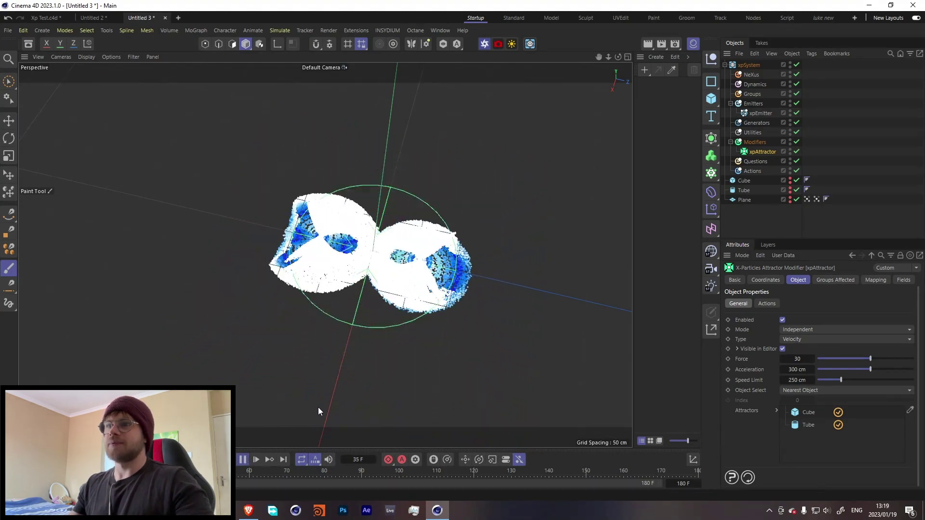
left_click_drag(319, 406, 376, 245, "alt")
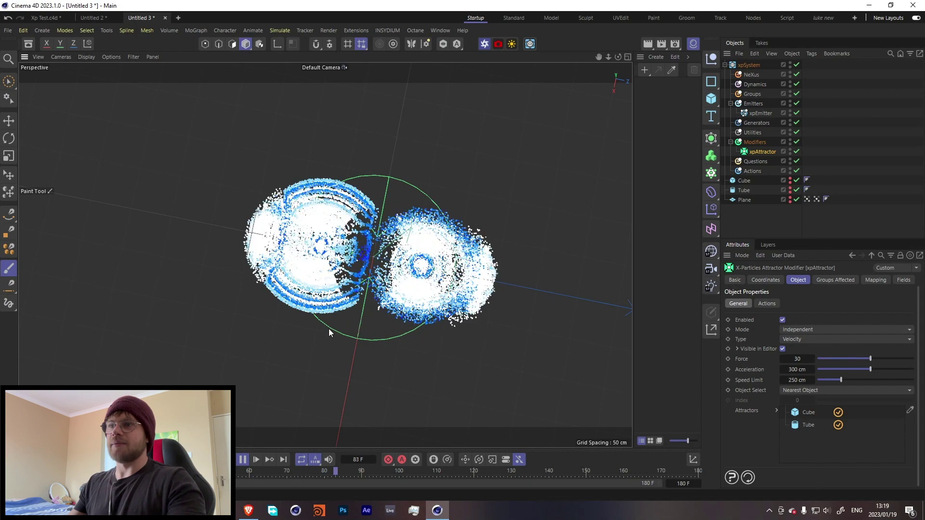
left_click(243, 460)
Load the Flame 1 preset into the emitter's particle color gradient
left_click(752, 113)
left_click(739, 289)
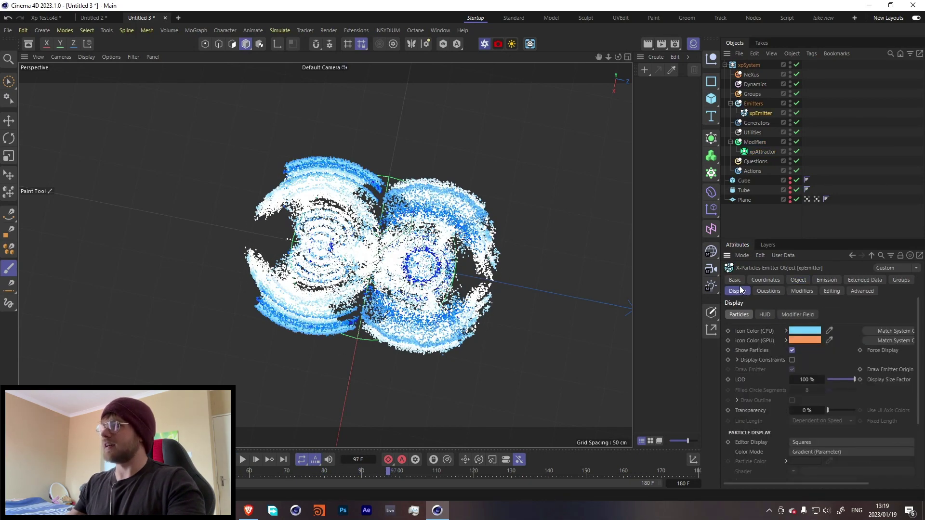
scroll(771, 448, "down", 3)
left_click(804, 458)
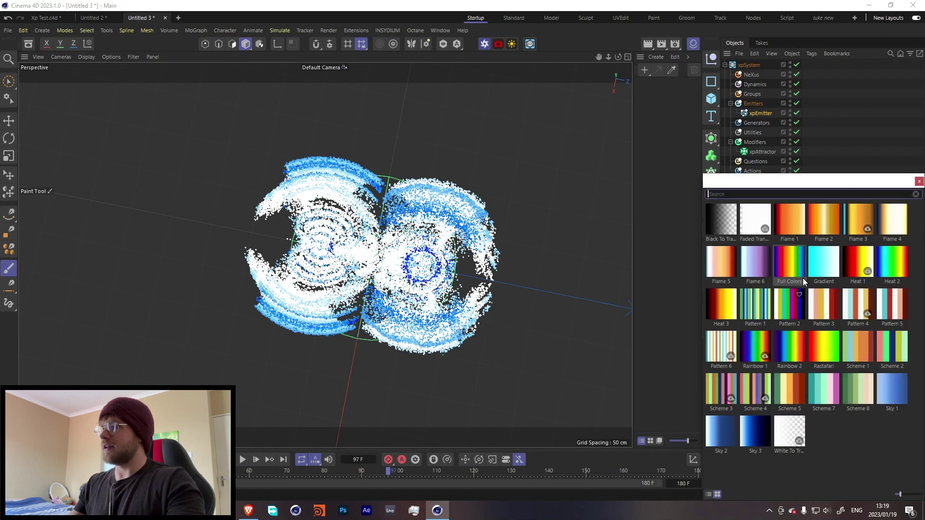
left_click(798, 221)
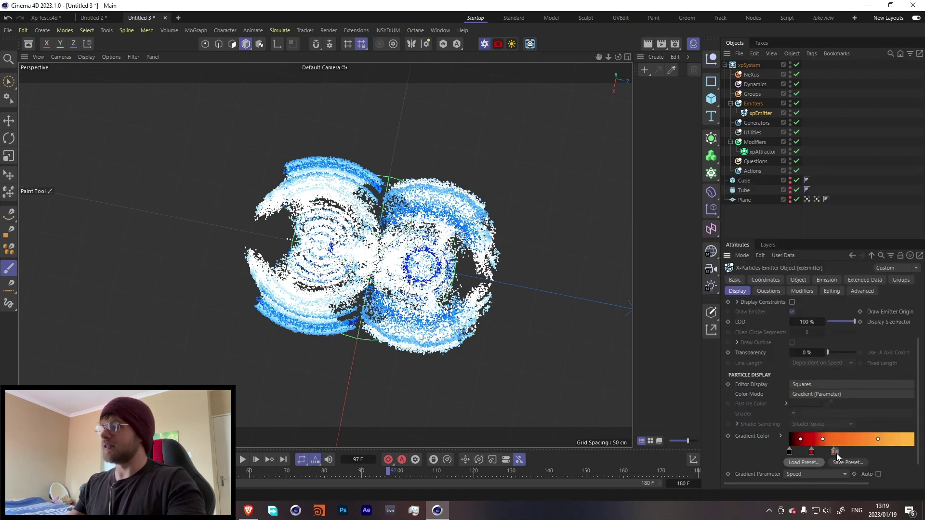
Shift the gradient's black, red and orange knots further along the ramp and play the simulation to check the colors
mouse_move(836, 452)
left_mouse_down()
mouse_move(863, 453)
mouse_move(831, 452)
left_mouse_up()
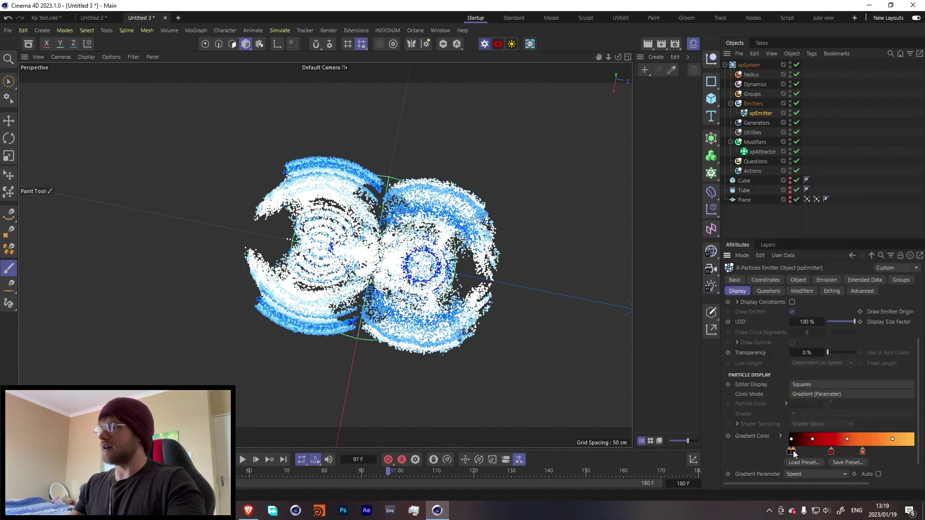
left_click(790, 452)
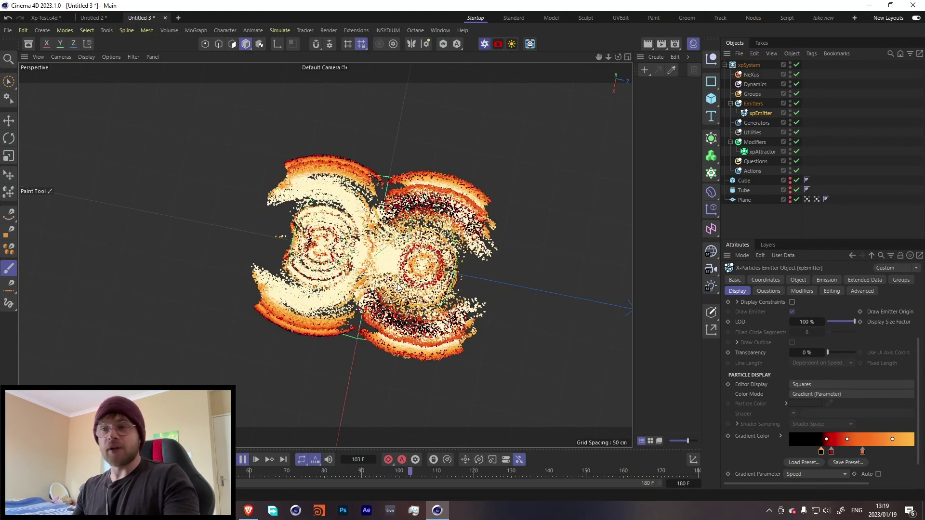
left_click(241, 461)
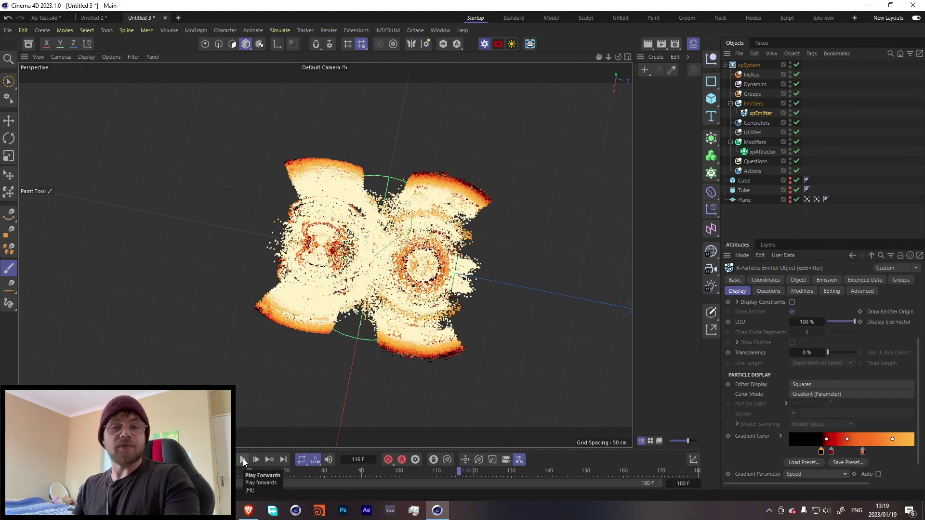
key("shift+f")
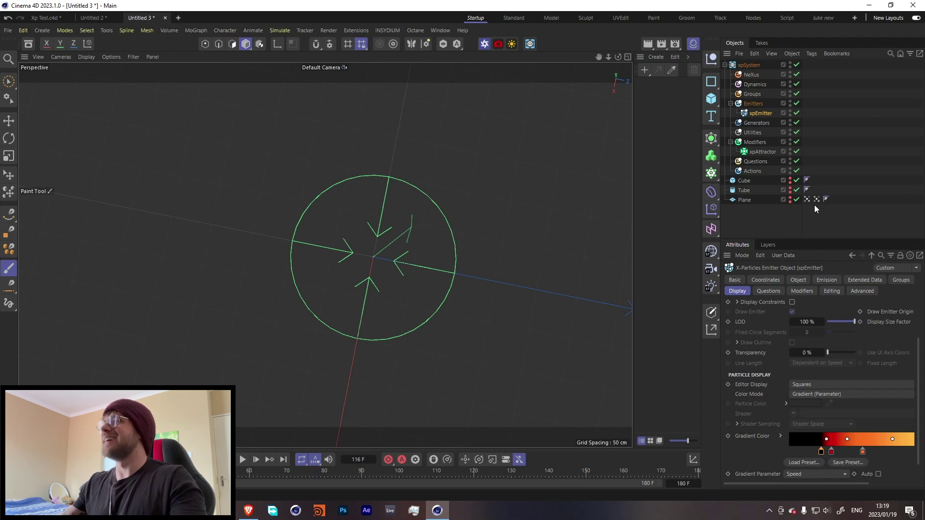
Make the plane visible again and open the fields of its vertex map driven by the cube and tube
left_click(816, 200)
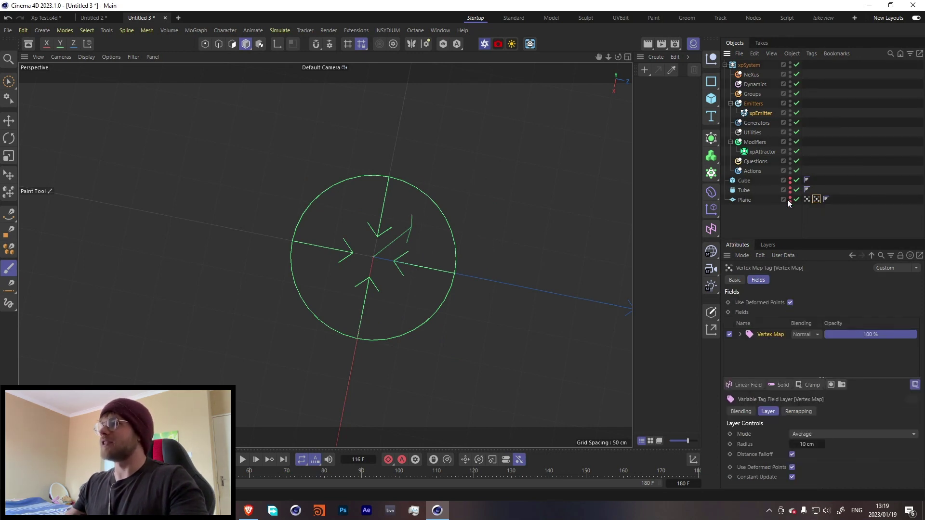
left_click(789, 198)
left_click(790, 189)
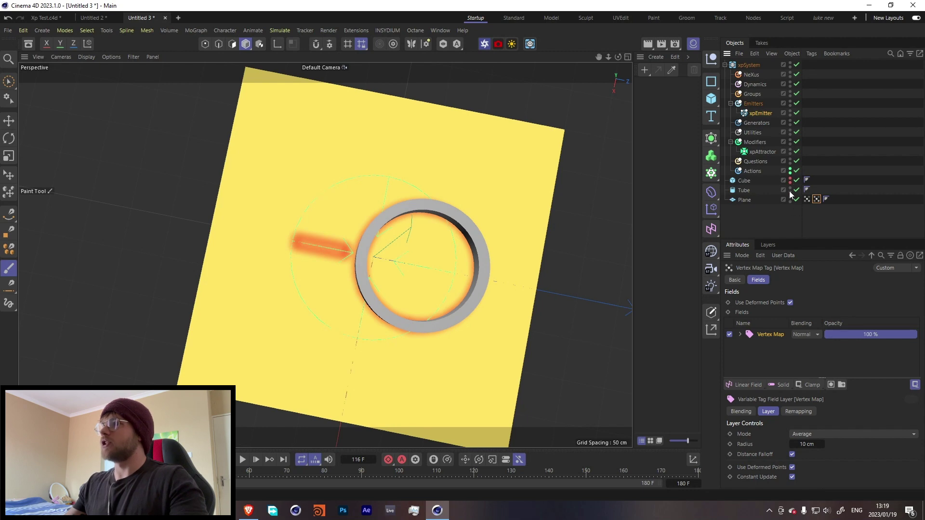
left_click(790, 190)
left_click(807, 199)
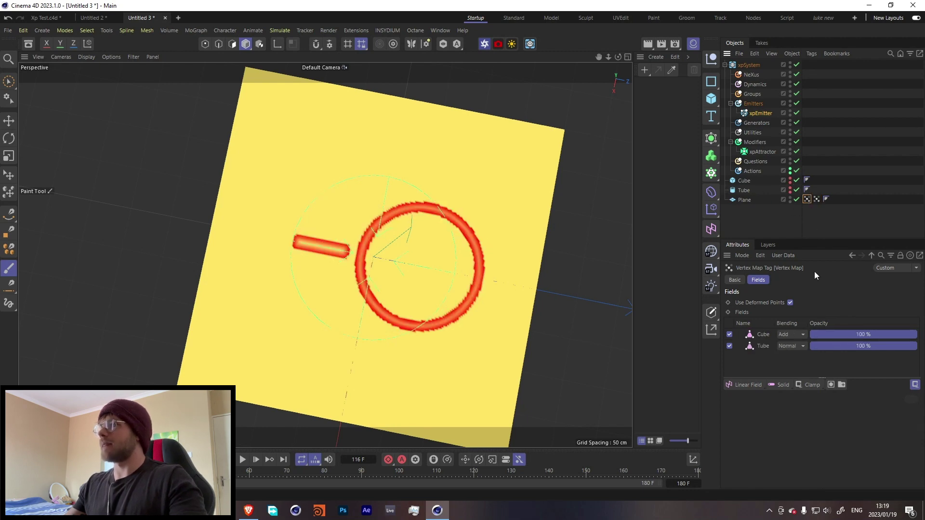
Remove the Cube field from the vertex map and duplicate the tube object
left_click(761, 336)
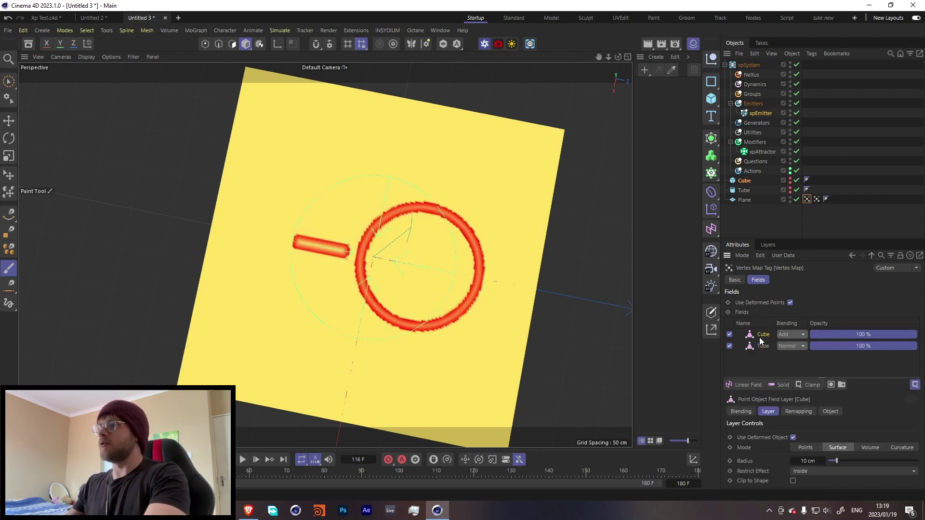
key("ctrl+v")
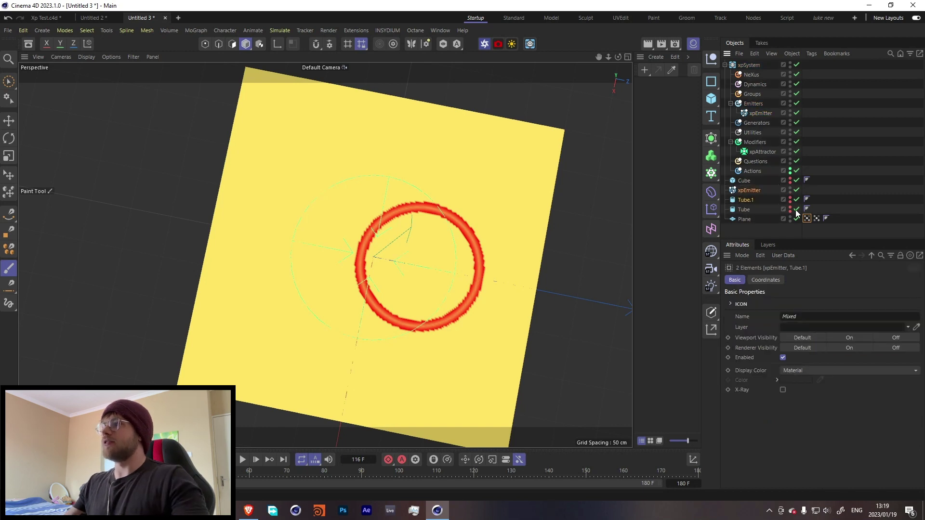
key("ctrl+z")
left_click(749, 191)
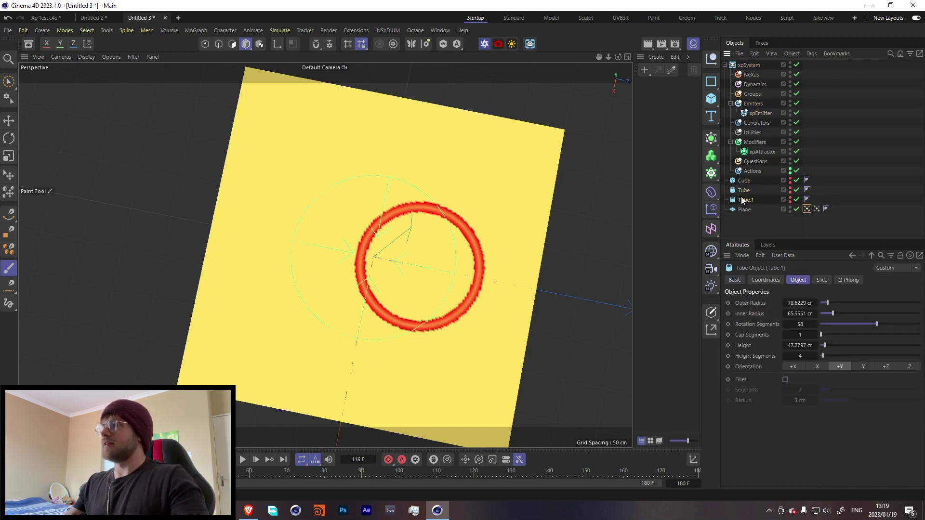
Add the duplicate tube to the vertex map's fields with Add blending and move it sideways to partly overlap the original ring
left_click(805, 210)
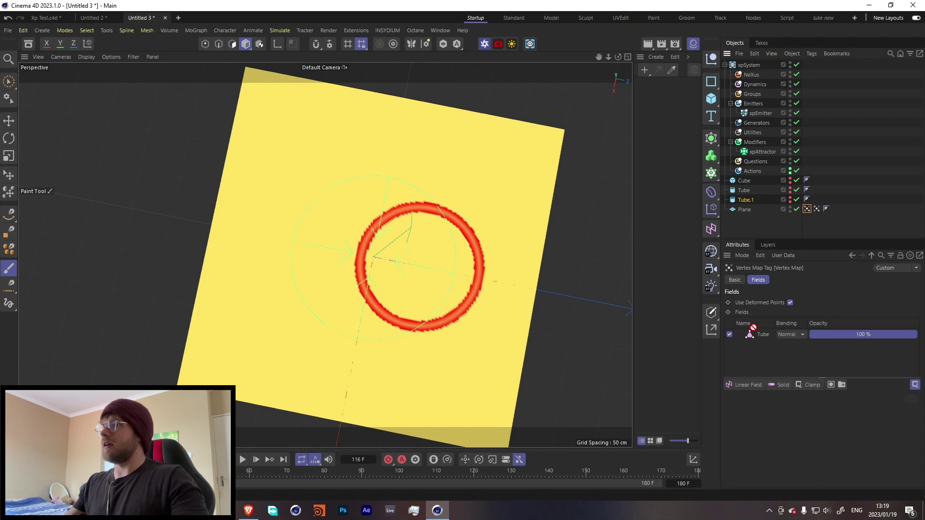
left_click_drag(757, 328, 760, 337)
left_click(795, 334)
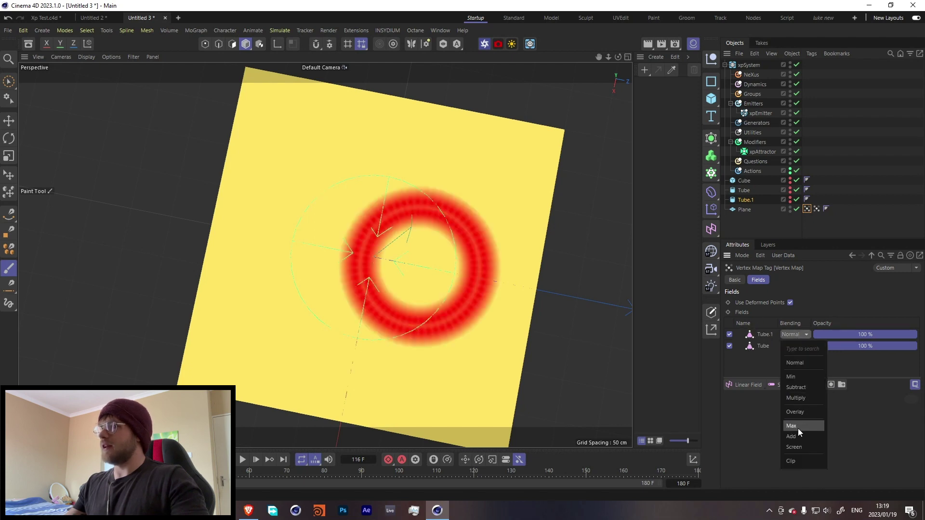
left_click(792, 436)
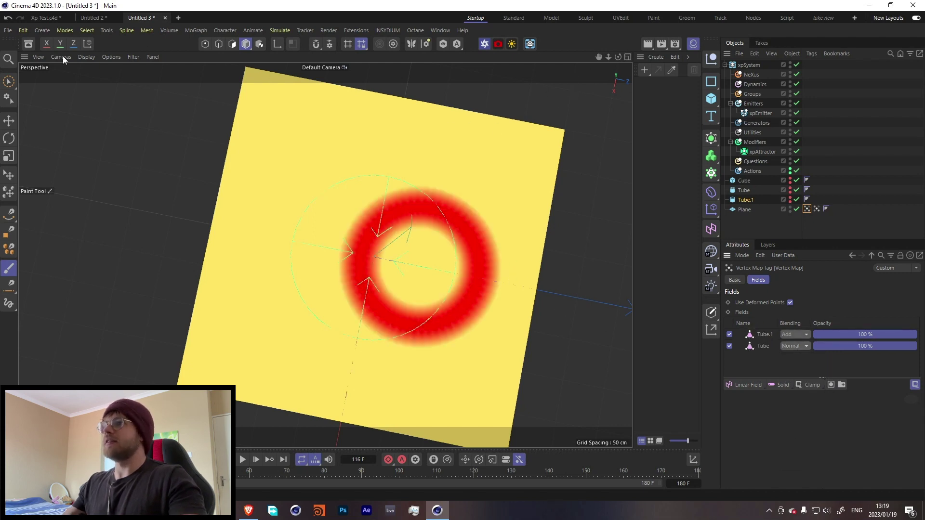
key("space")
left_click_drag(474, 281, 383, 258)
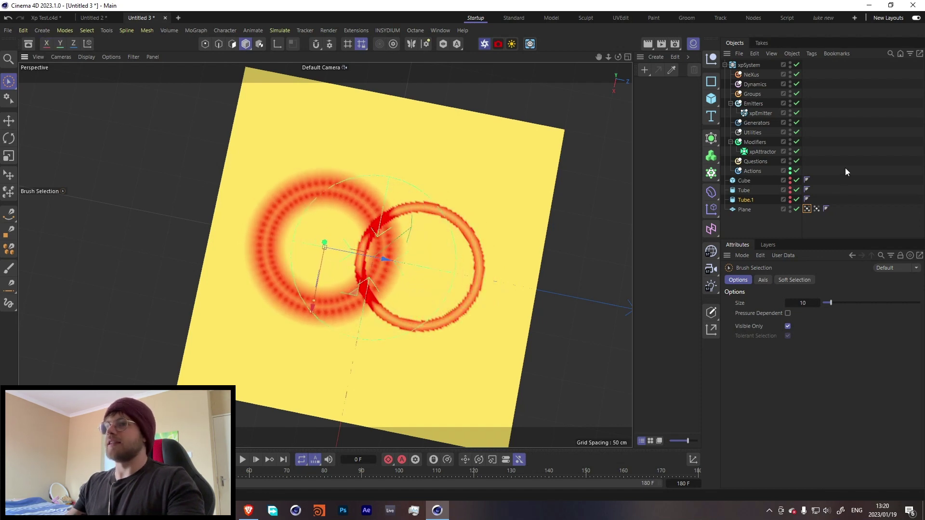
Set the duplicate tube's field layer to Surface mode with a 10 cm radius and its effect restricted to Inside
left_click(743, 201)
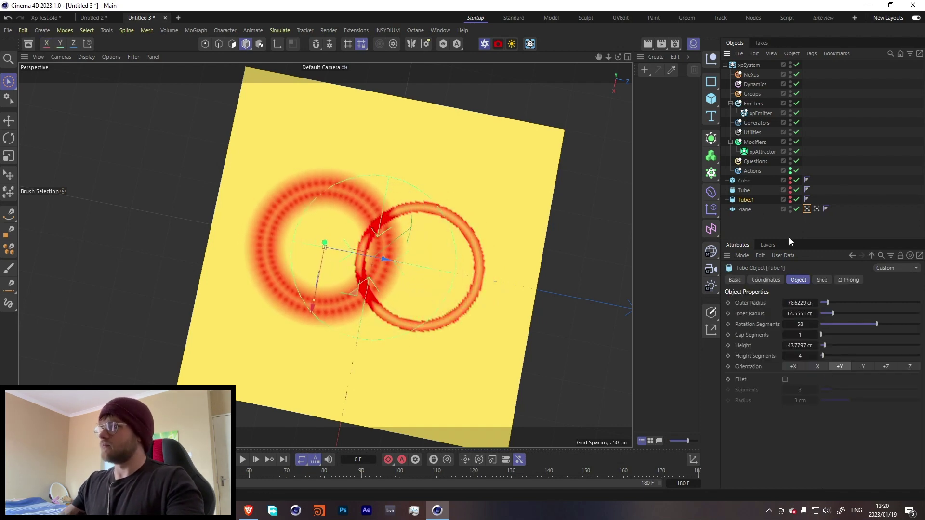
left_click(807, 208)
left_click(763, 335)
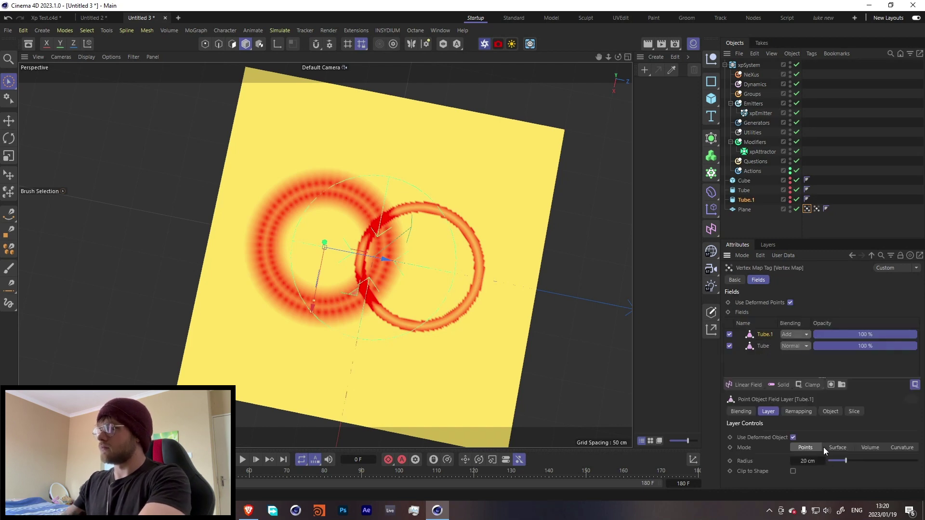
left_click(829, 447)
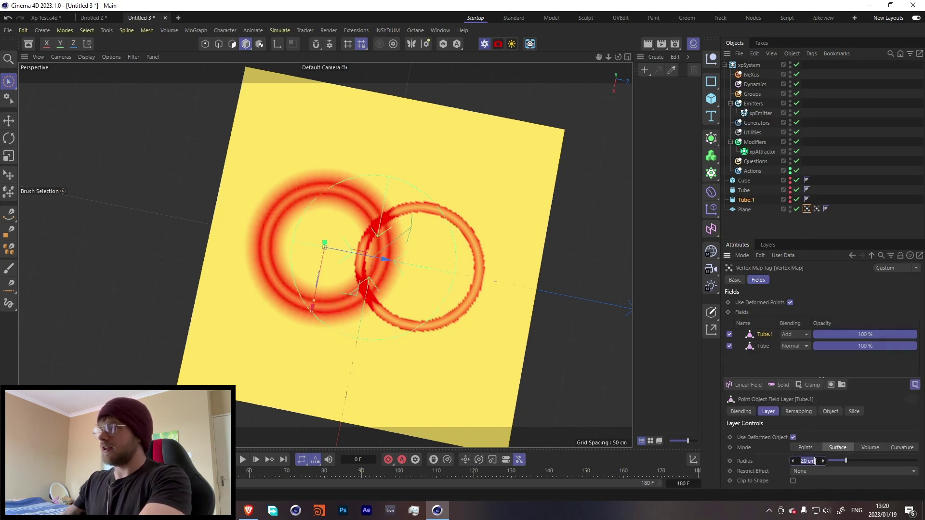
key("Return")
left_click(828, 472)
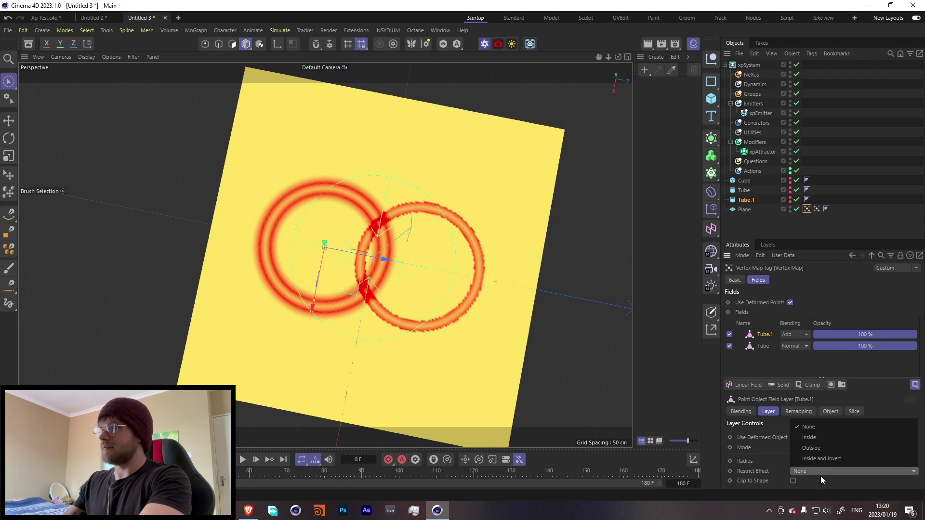
left_click(822, 449)
left_click(817, 472)
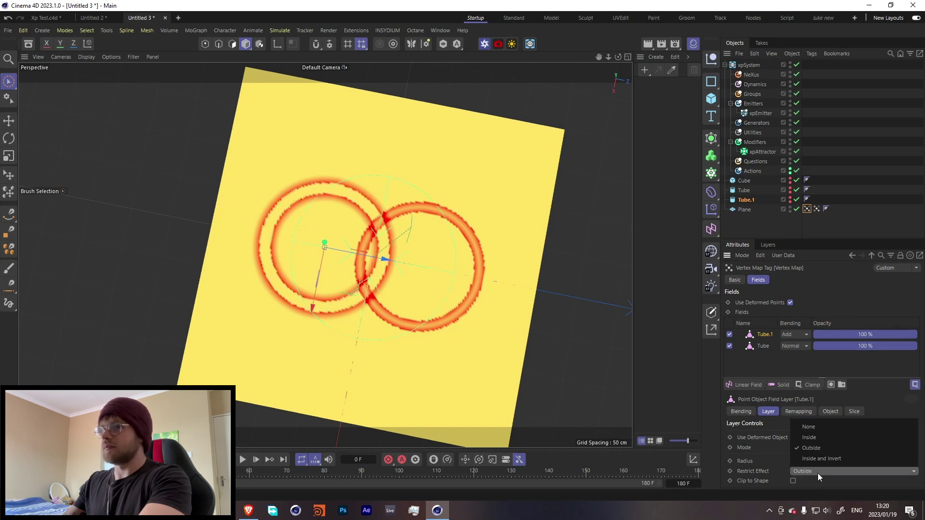
left_click(814, 438)
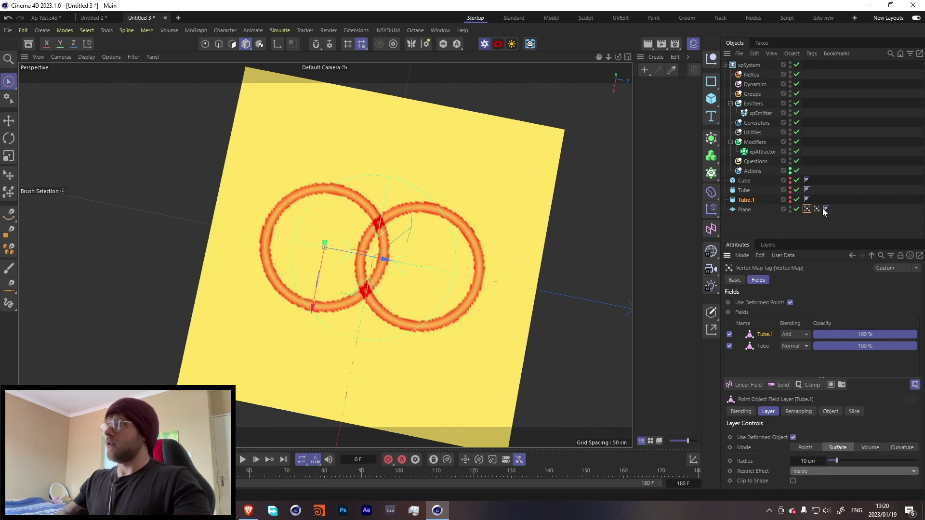
Add the duplicate tube to the attractor's targets with the cube switched off, hide the plane and play the simulation
left_click(763, 152)
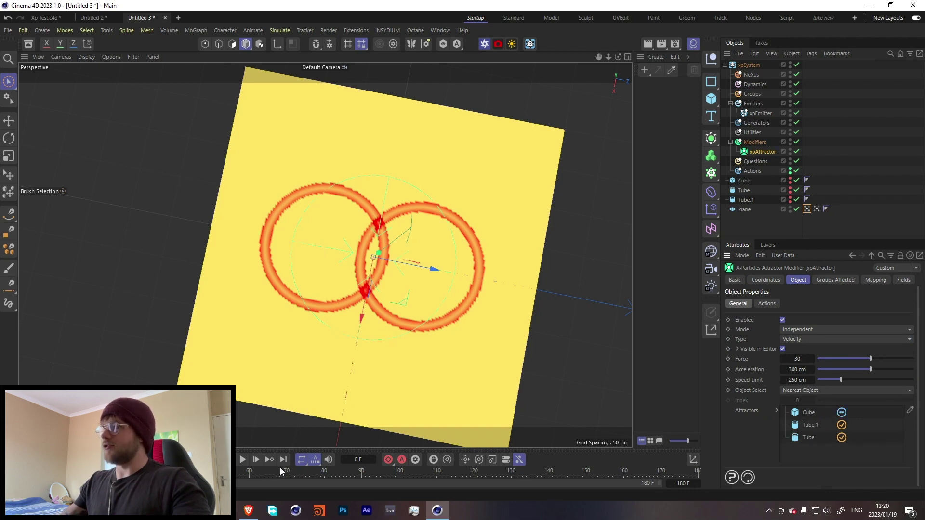
left_click(790, 210)
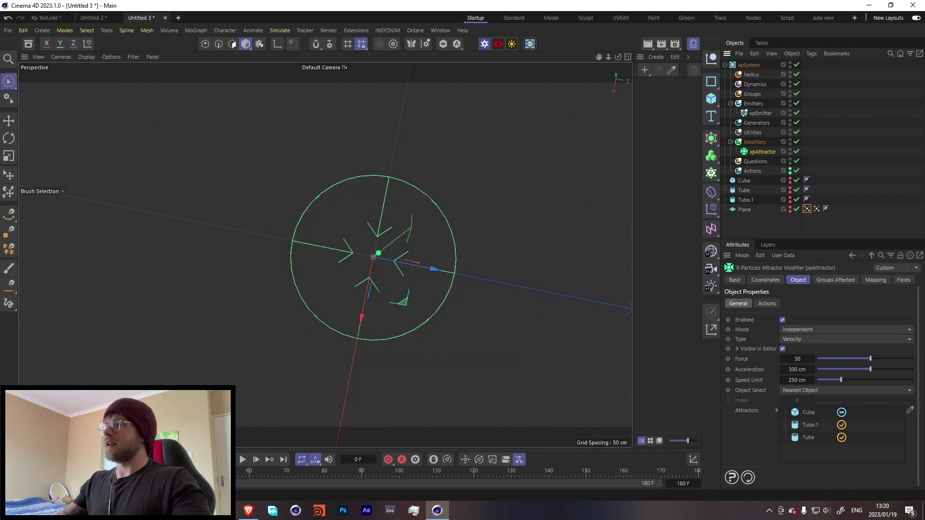
left_click(242, 459)
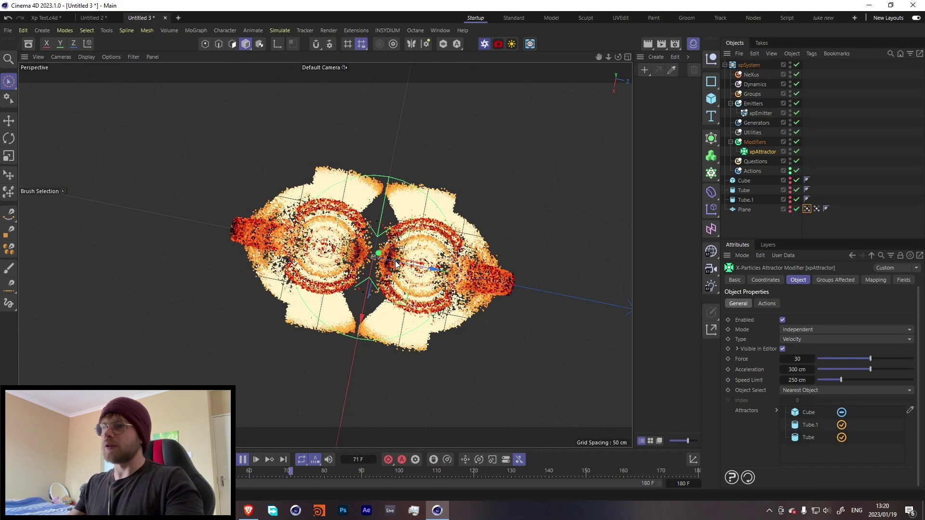
left_click(241, 460)
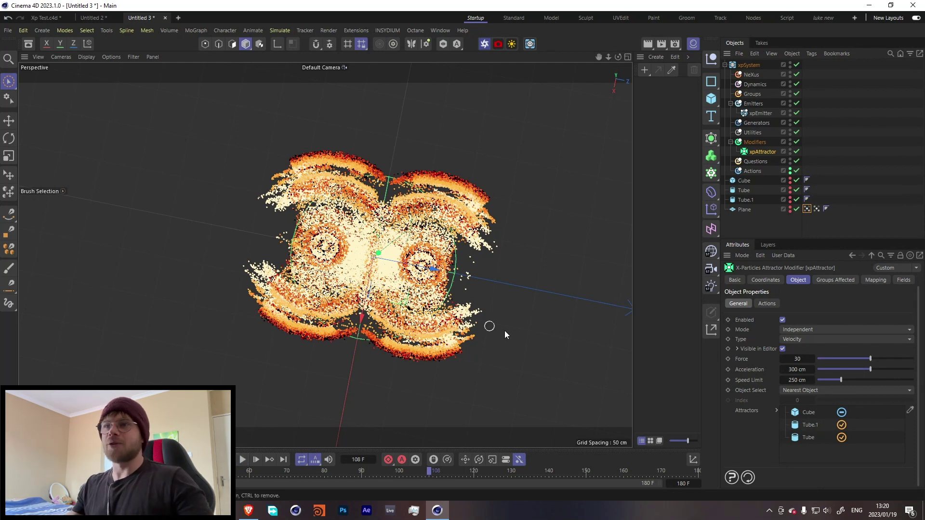
Open the Octane Live Viewer and start rendering the particles
left_click(484, 44)
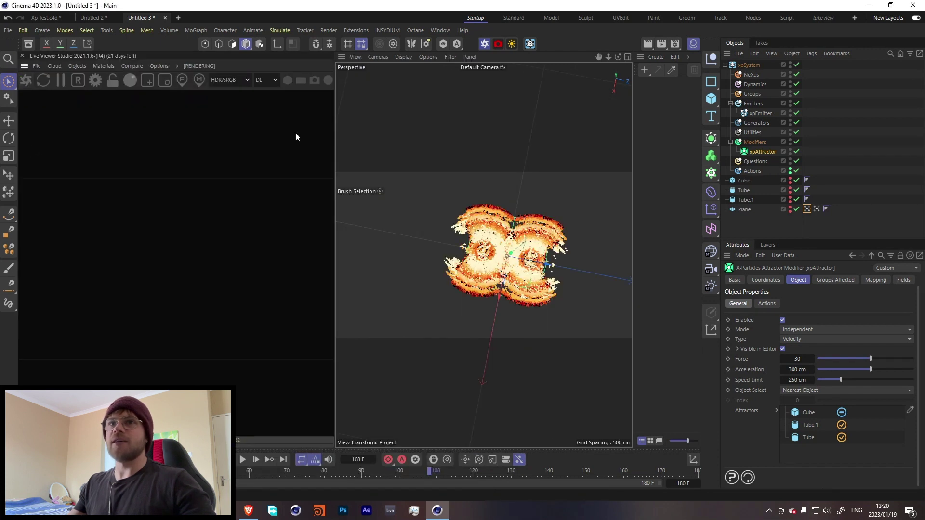
Create a new Octane Diffuse material and open it in the Material Editor
left_click(104, 66)
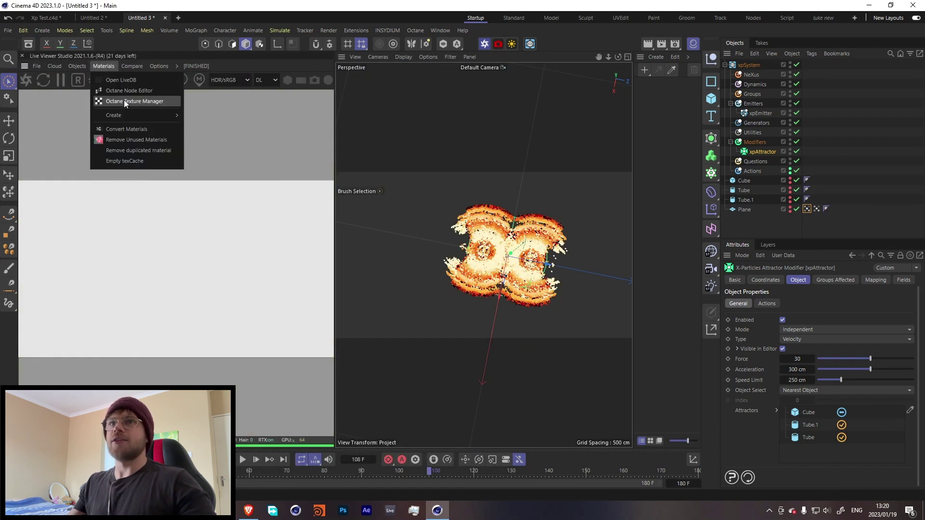
mouse_move(144, 116)
left_click(253, 120)
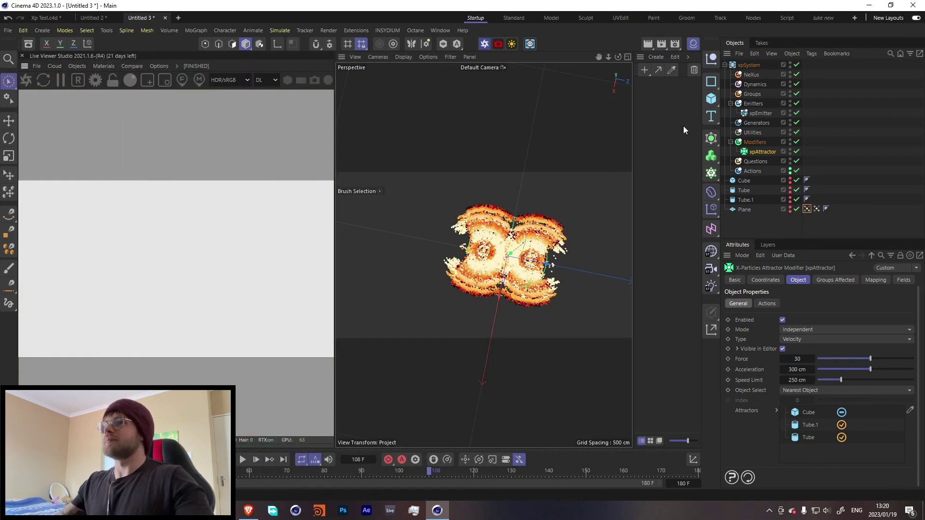
double_click(648, 89)
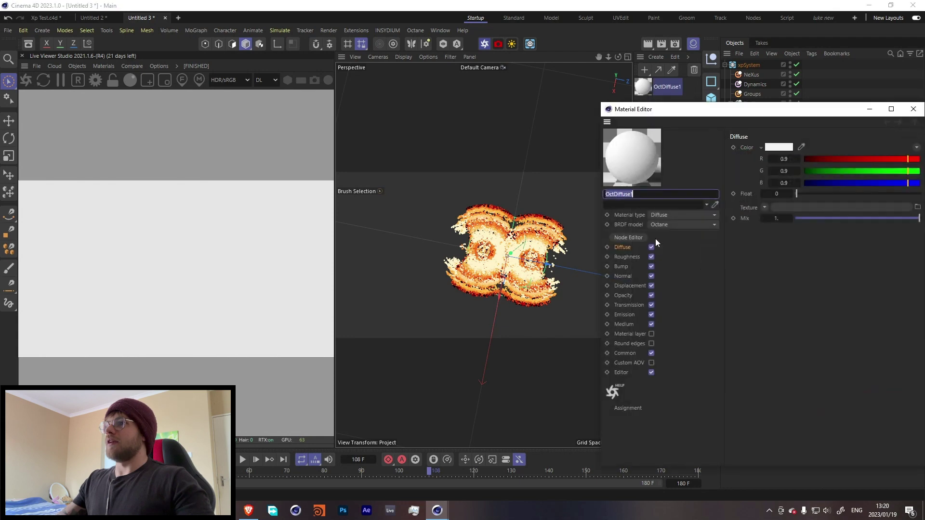
Connect an Instance Color node to the material's Diffuse channel, set its source to Particle and close the material editors
left_click(628, 238)
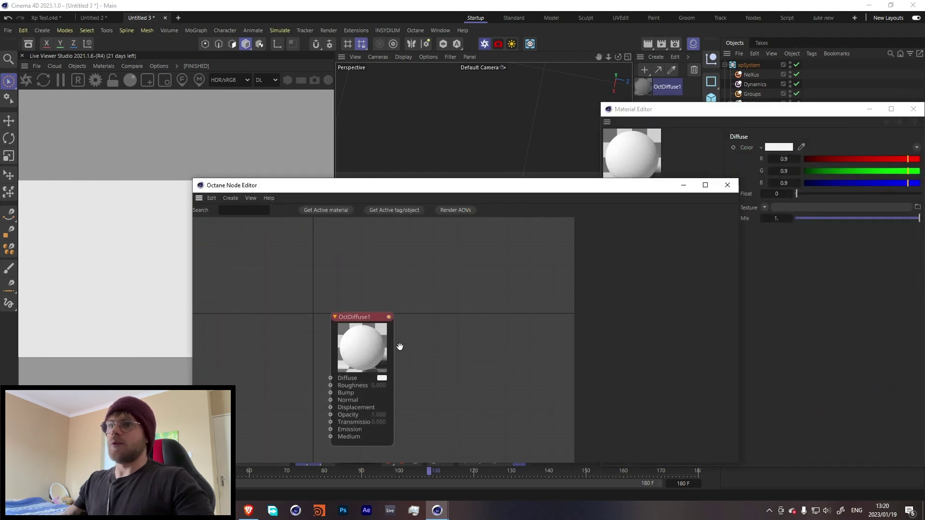
scroll(230, 361, "down", 5)
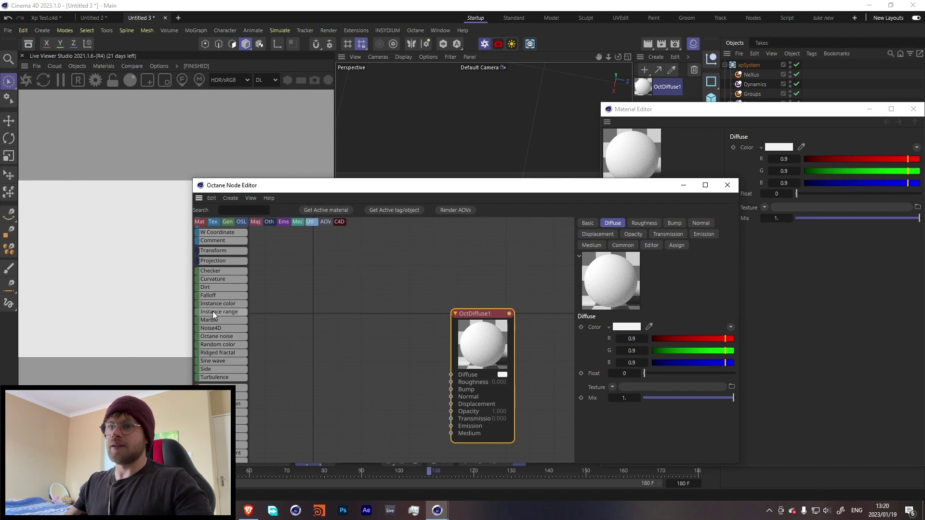
left_click_drag(218, 304, 451, 374)
left_click(624, 245)
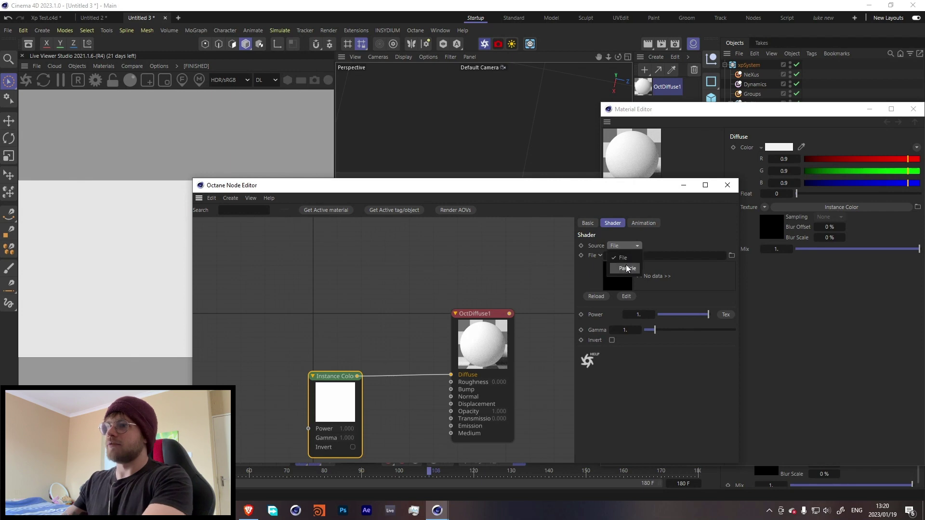
left_click(627, 268)
left_click(913, 109)
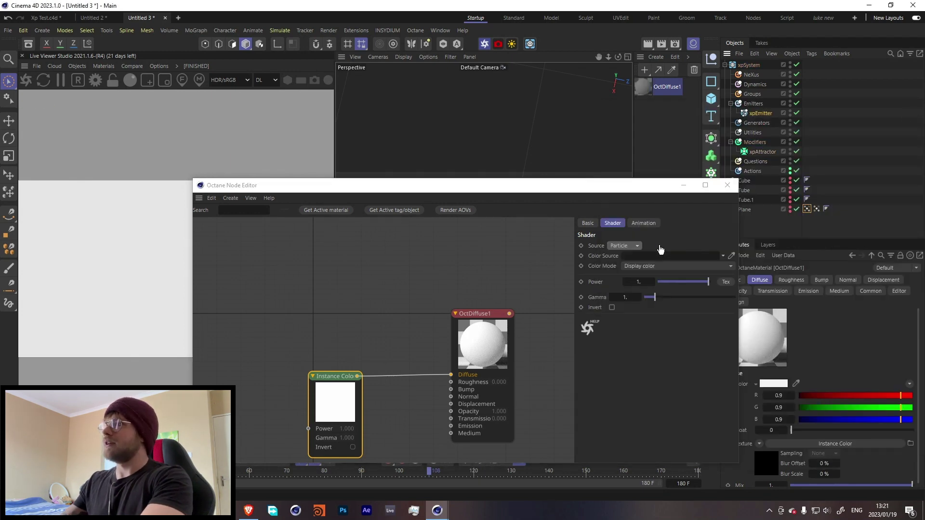
left_click(728, 185)
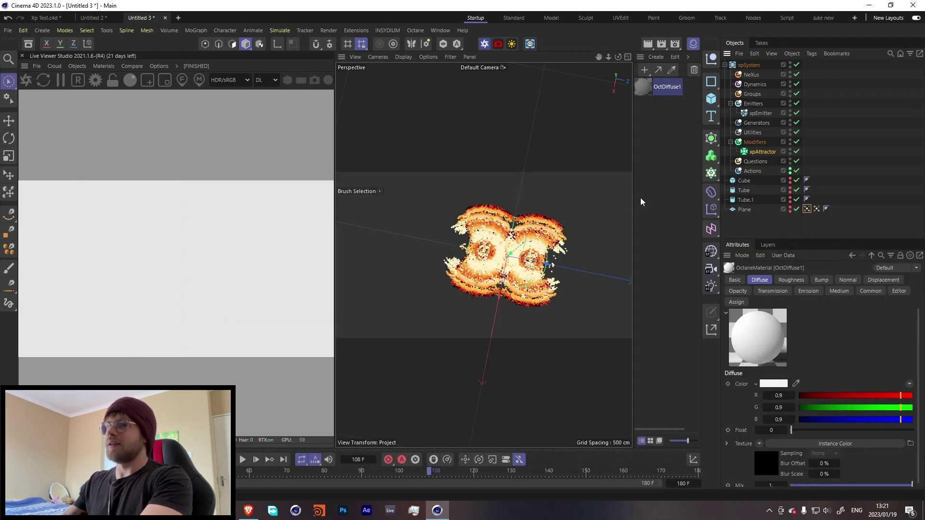
Add an Octane ObjectTag to the xpEmitter and set its particle rendering to Geometry
left_click(759, 116)
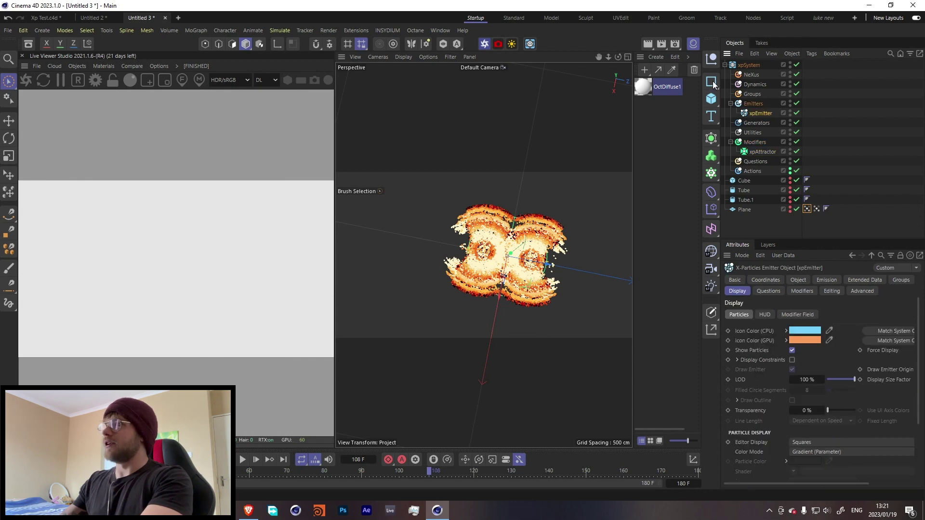
right_click(763, 113)
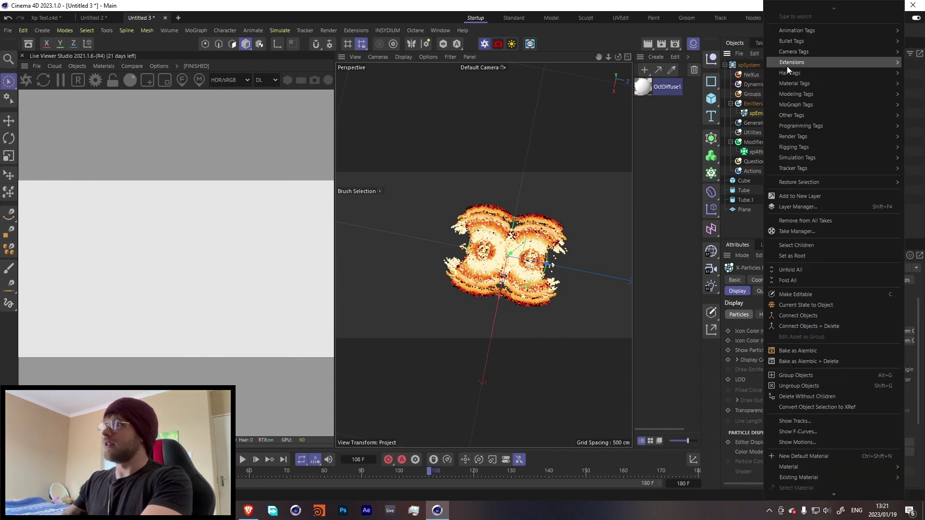
mouse_move(788, 62)
mouse_move(723, 64)
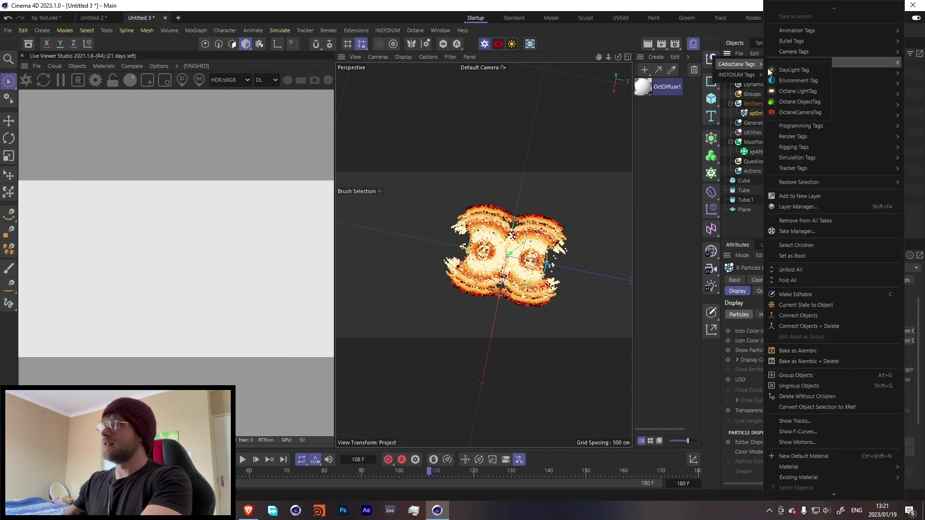
left_click(802, 102)
left_click(763, 291)
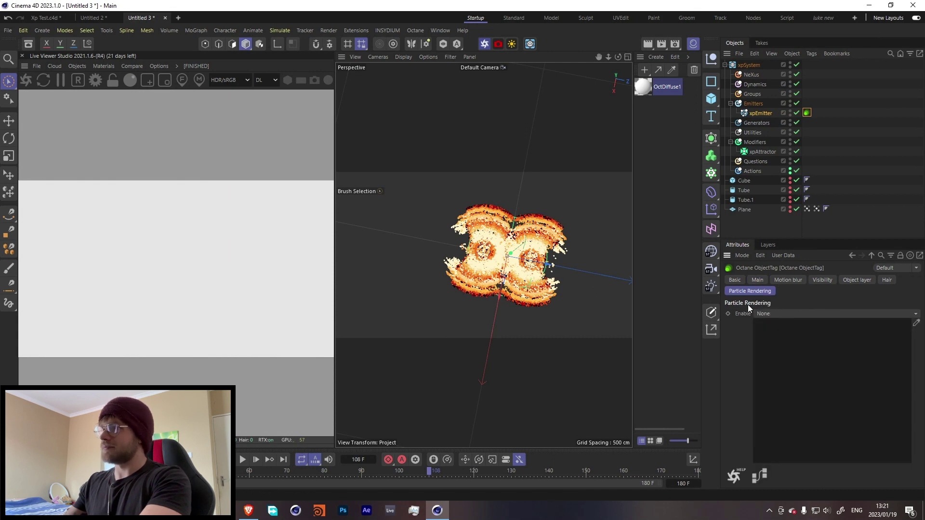
left_click(767, 313)
left_click(779, 325)
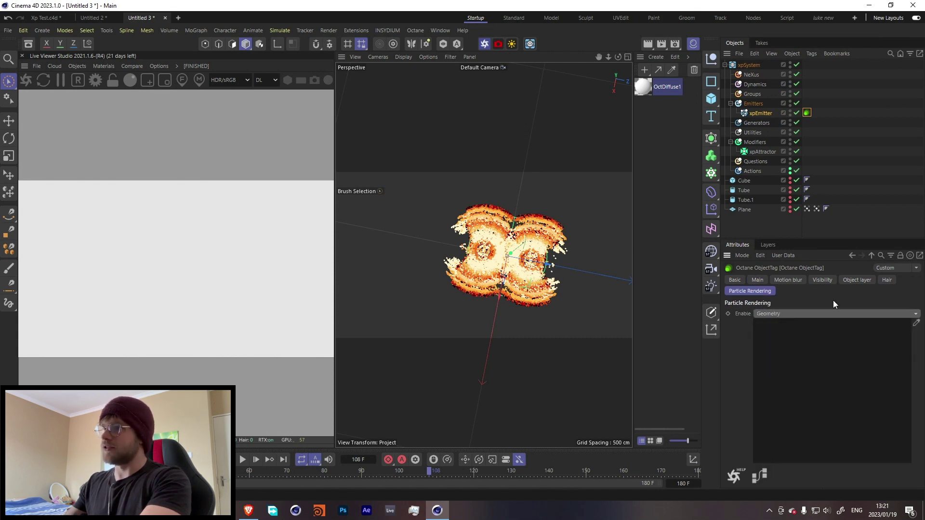
scroll(232, 270, "up", 5)
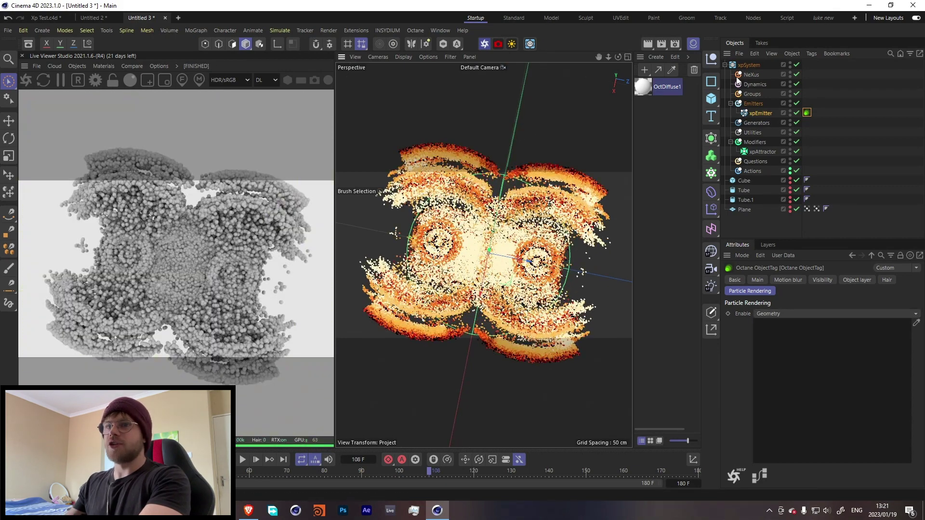
Create a sphere with a 1 cm radius, assign it to the emitter's Octane ObjectTag and apply the OctDiffuse1 material to it
left_click(711, 98)
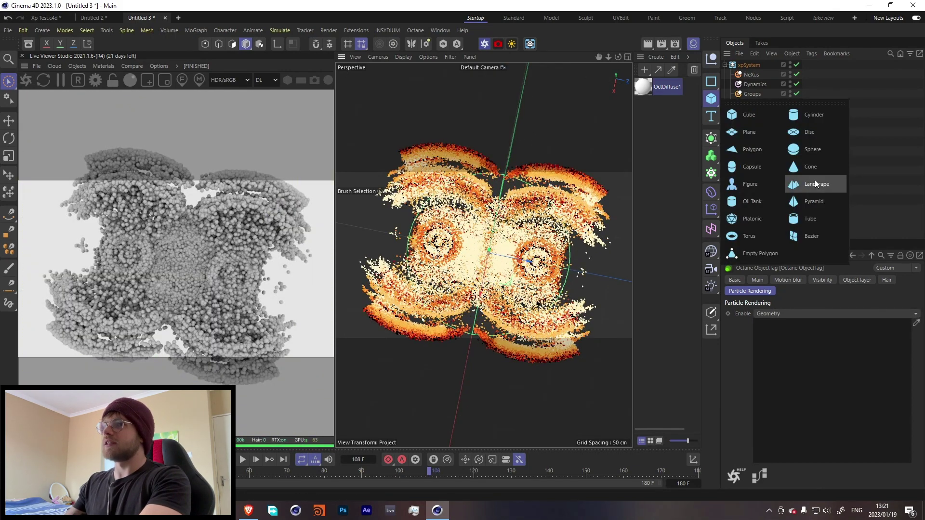
left_click(796, 151)
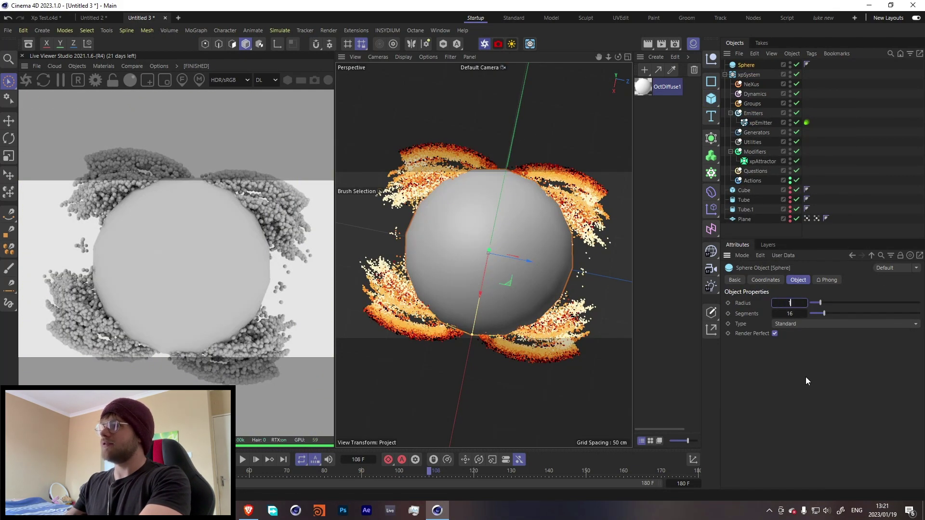
type("1")
key("Return")
left_click(806, 122)
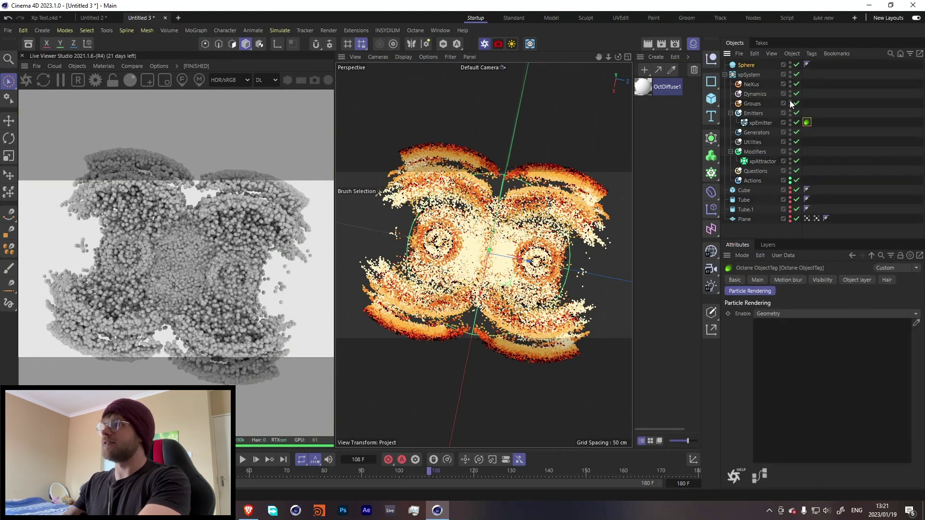
left_click_drag(649, 91, 752, 67)
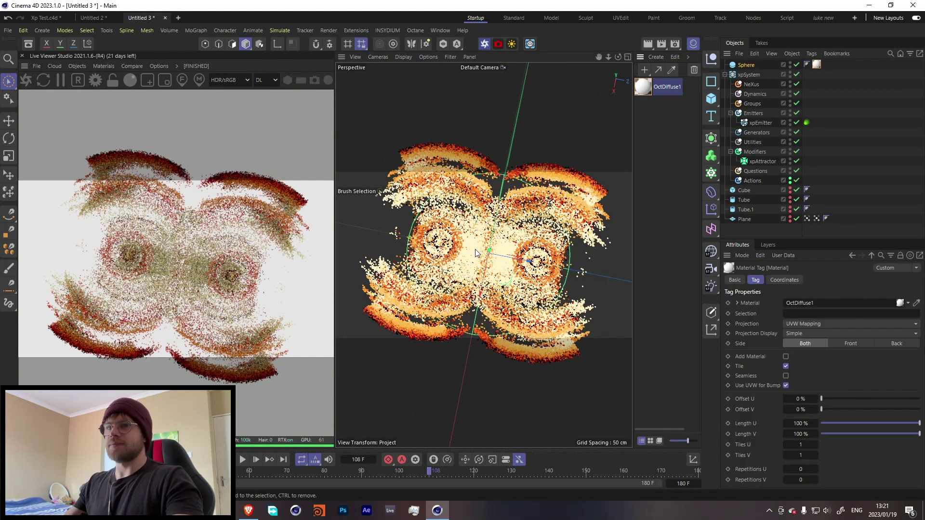
Switch the Live Viewer's render kernel from DL to PT
scroll(475, 249, "down", 3)
left_click(267, 80)
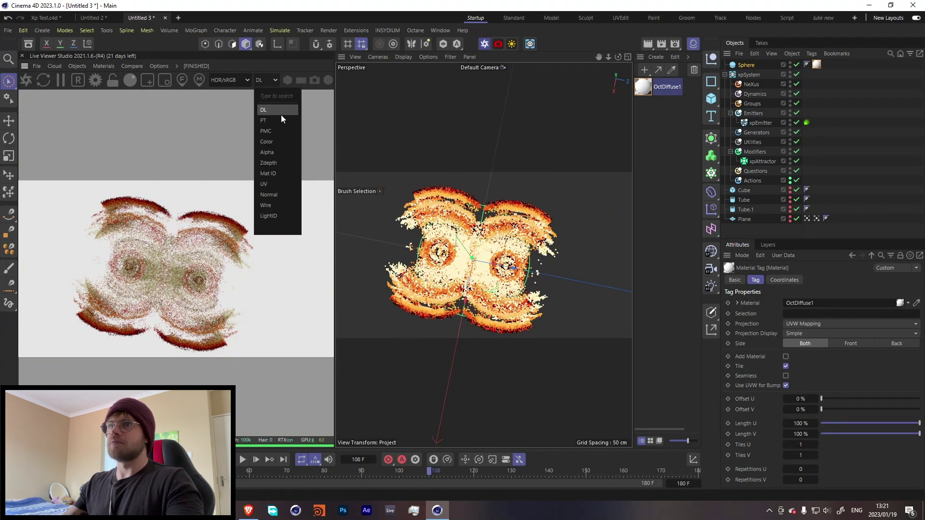
left_click(279, 120)
Review the xpEmitter's emission settings and the sphere's radius to judge particle count and size
left_click(743, 64)
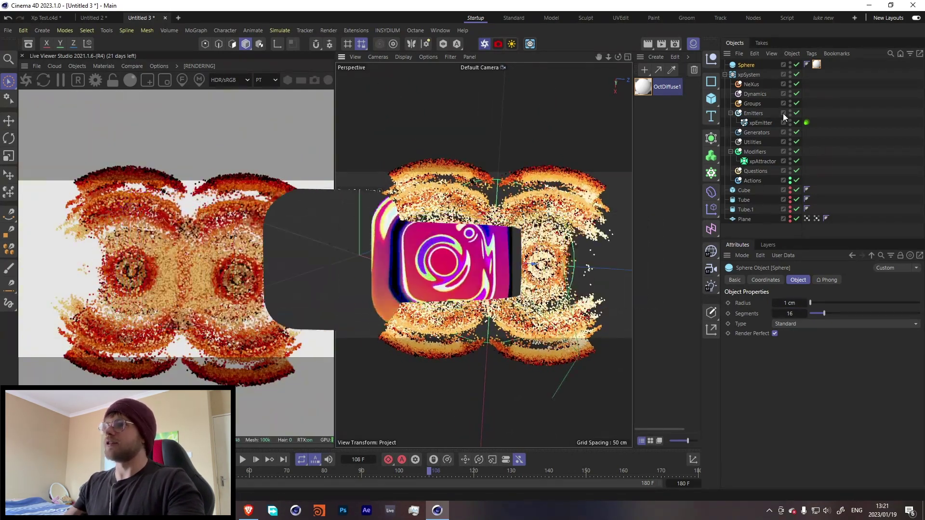
left_click(763, 123)
left_click(827, 280)
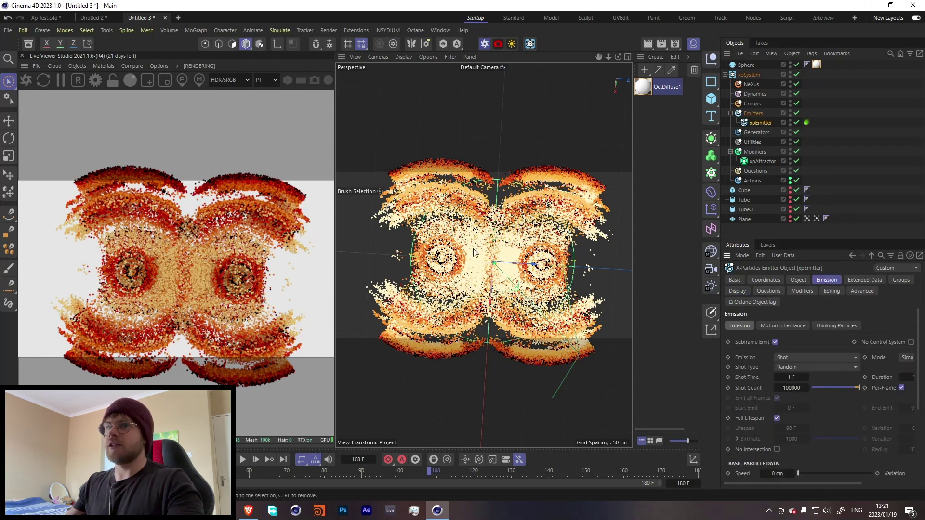
left_click(765, 65)
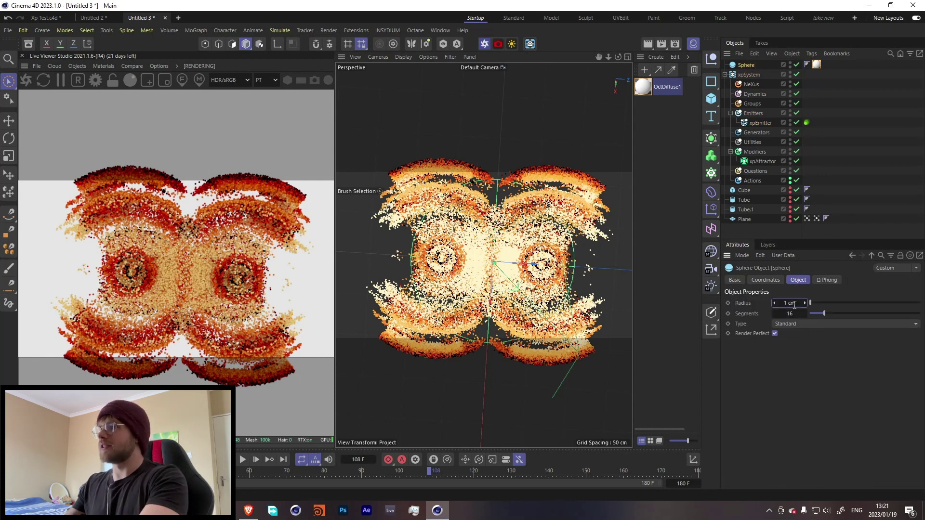